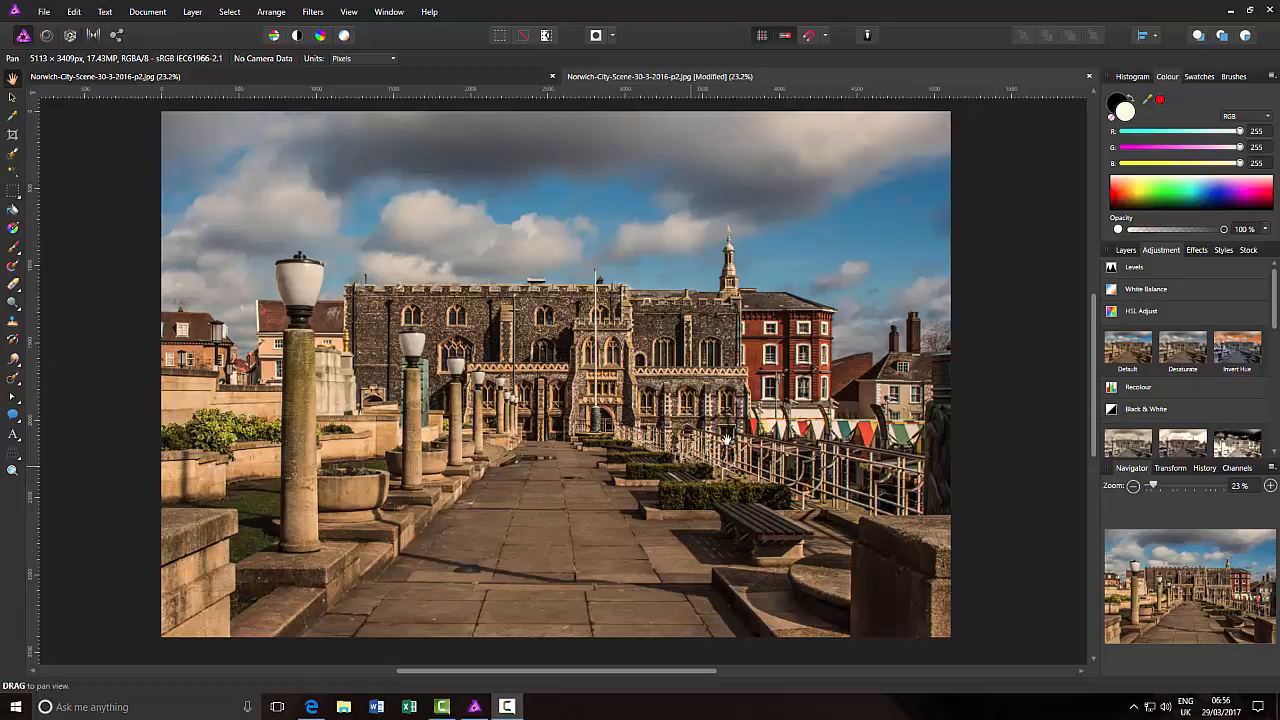
Try desaturating the photo with a default HSL adjustment at -100% saturation shift, and delete the adjustment
click(1186, 312)
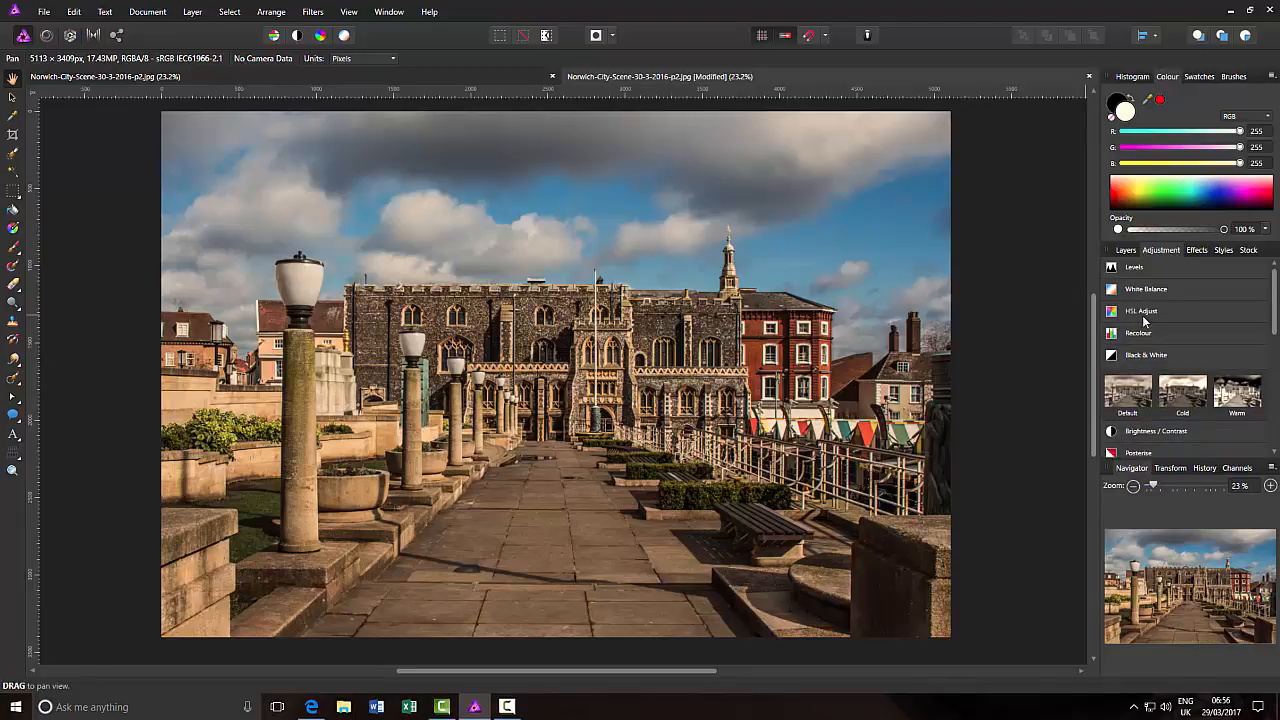
click(1128, 347)
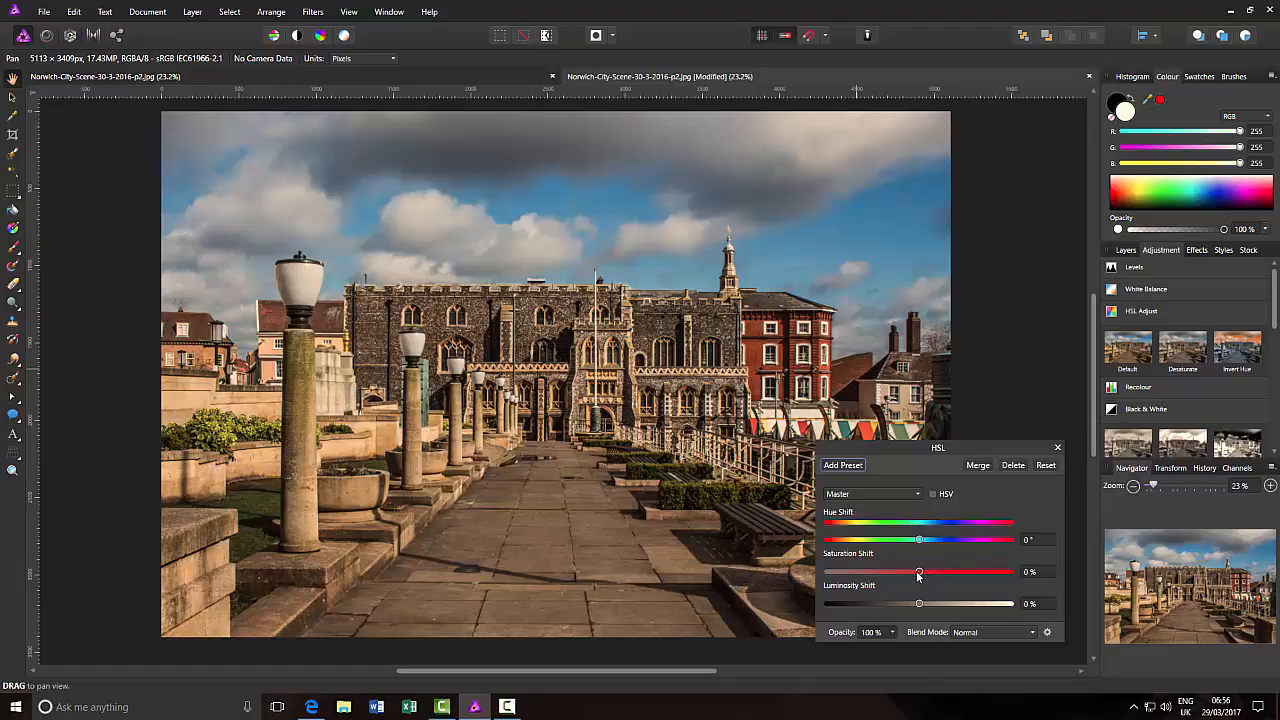
drag(918, 574, 829, 572)
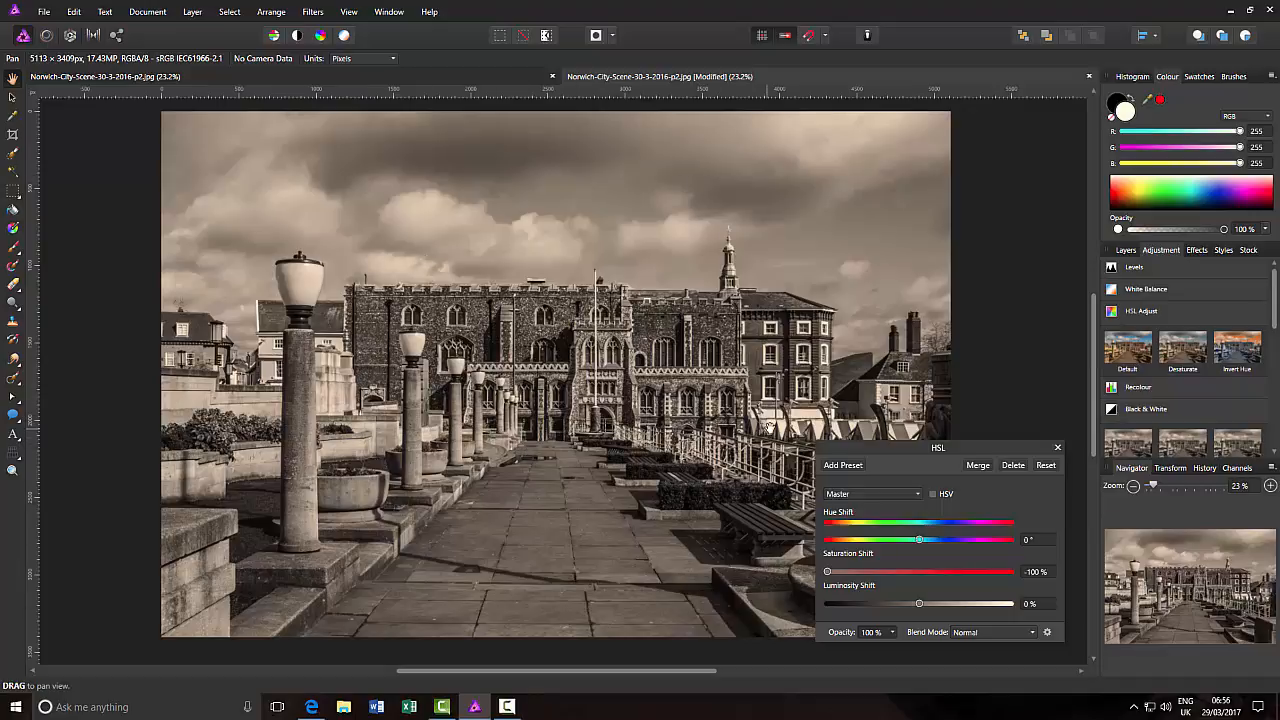
click(1013, 465)
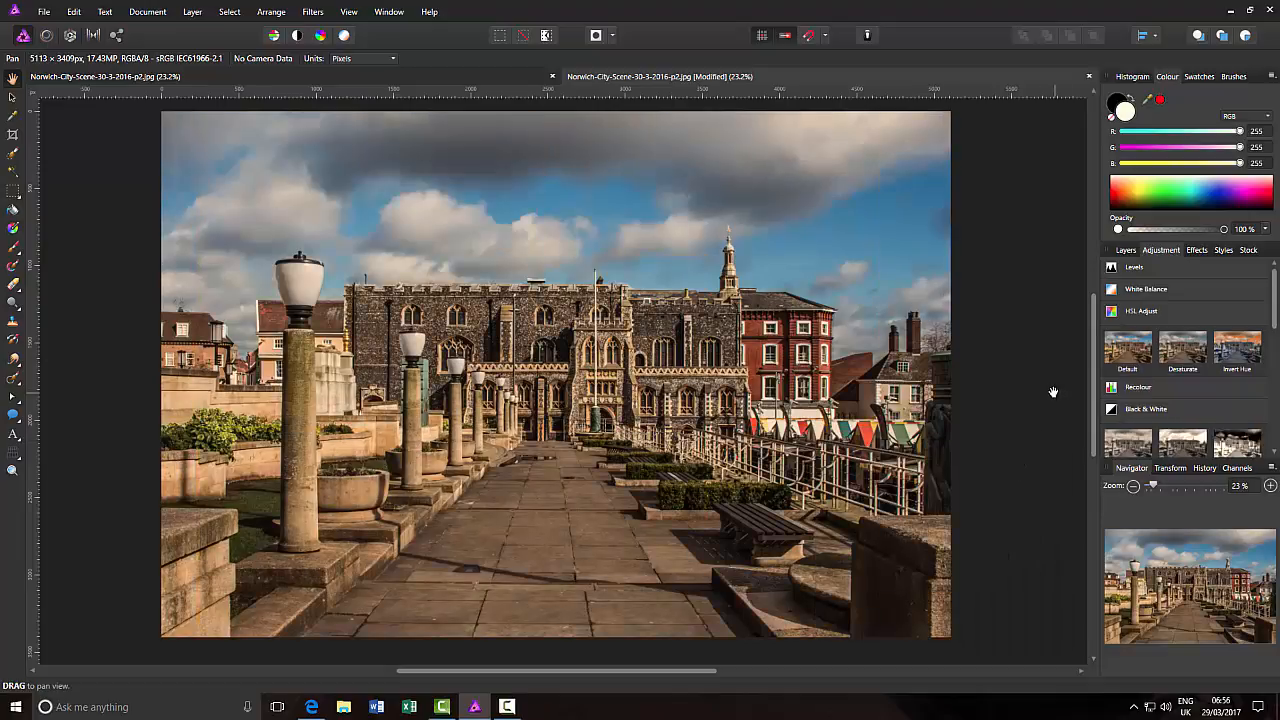
Add a default Black & White adjustment to the photo and set cyan to 9%, red to 91% and yellow to 82%
click(1172, 312)
click(1183, 354)
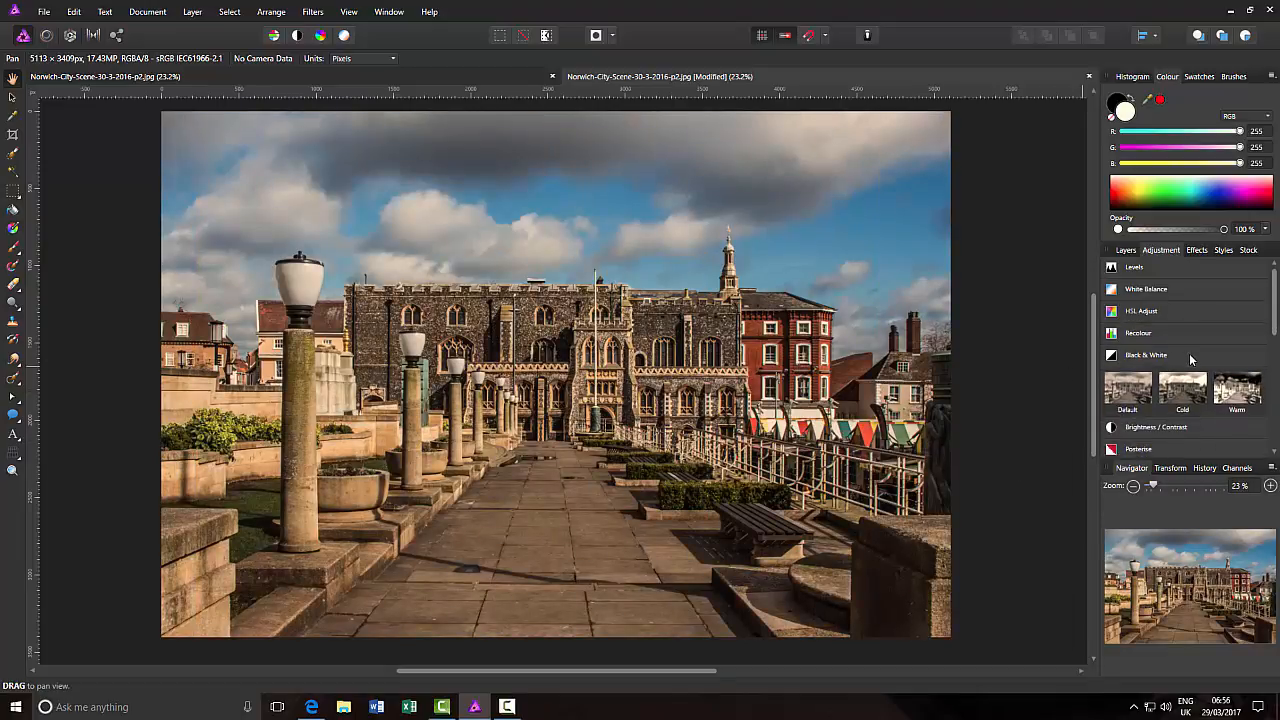
click(1183, 354)
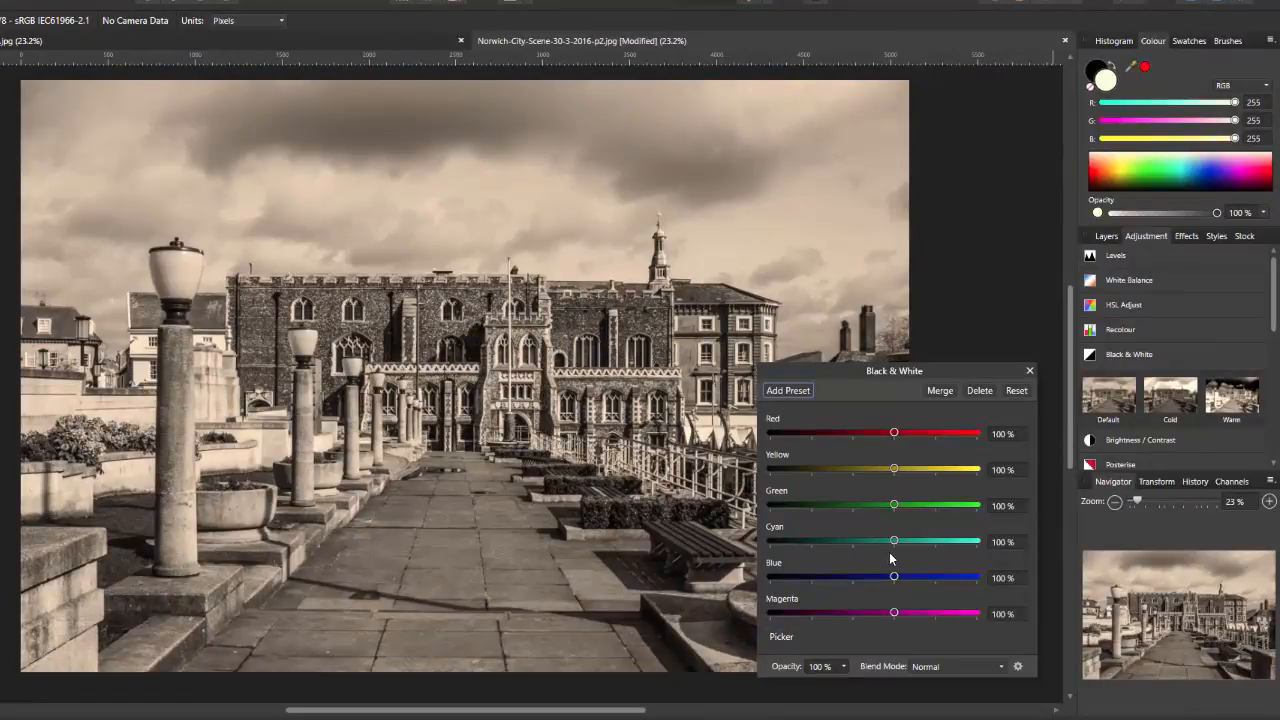
drag(894, 541, 857, 545)
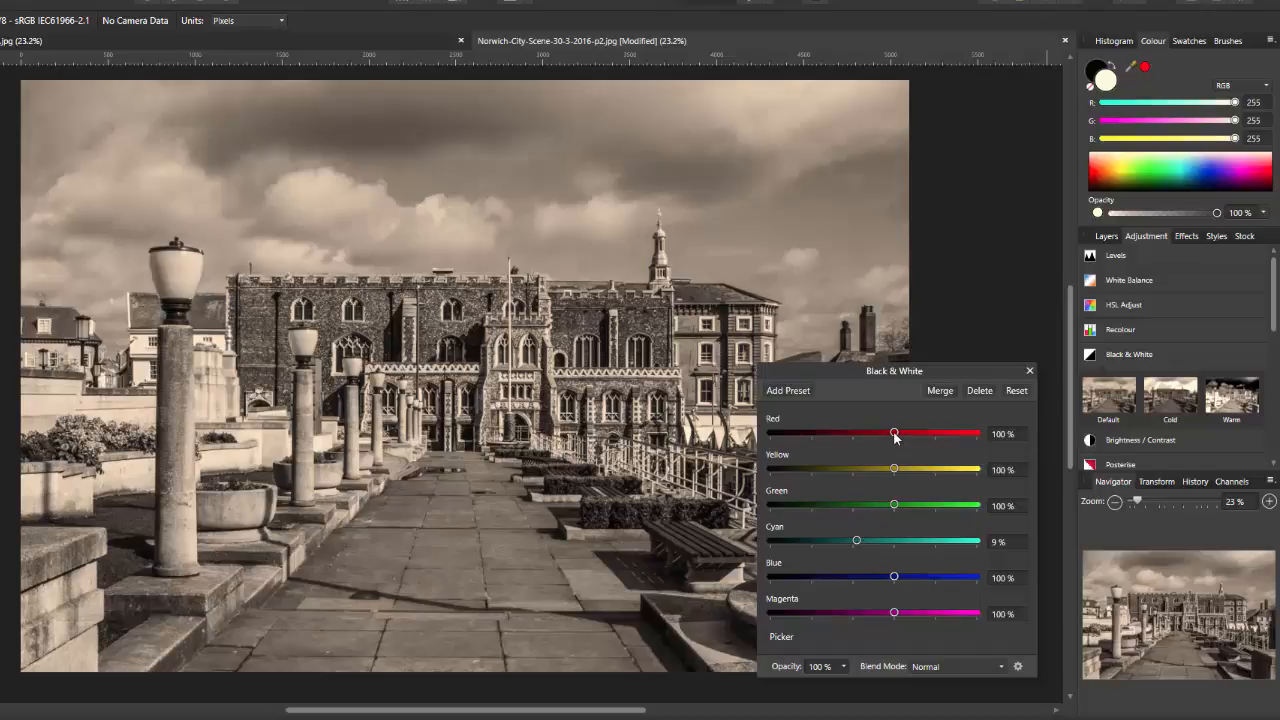
drag(894, 434, 892, 437)
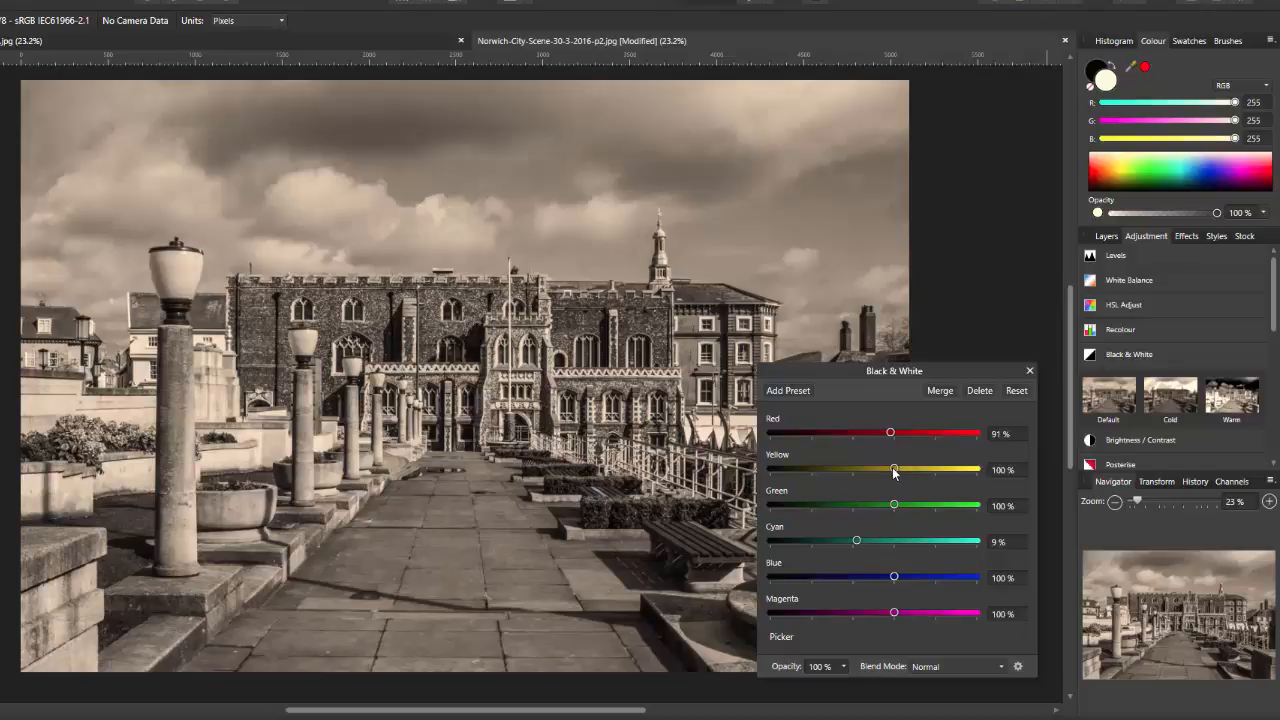
drag(895, 473, 889, 473)
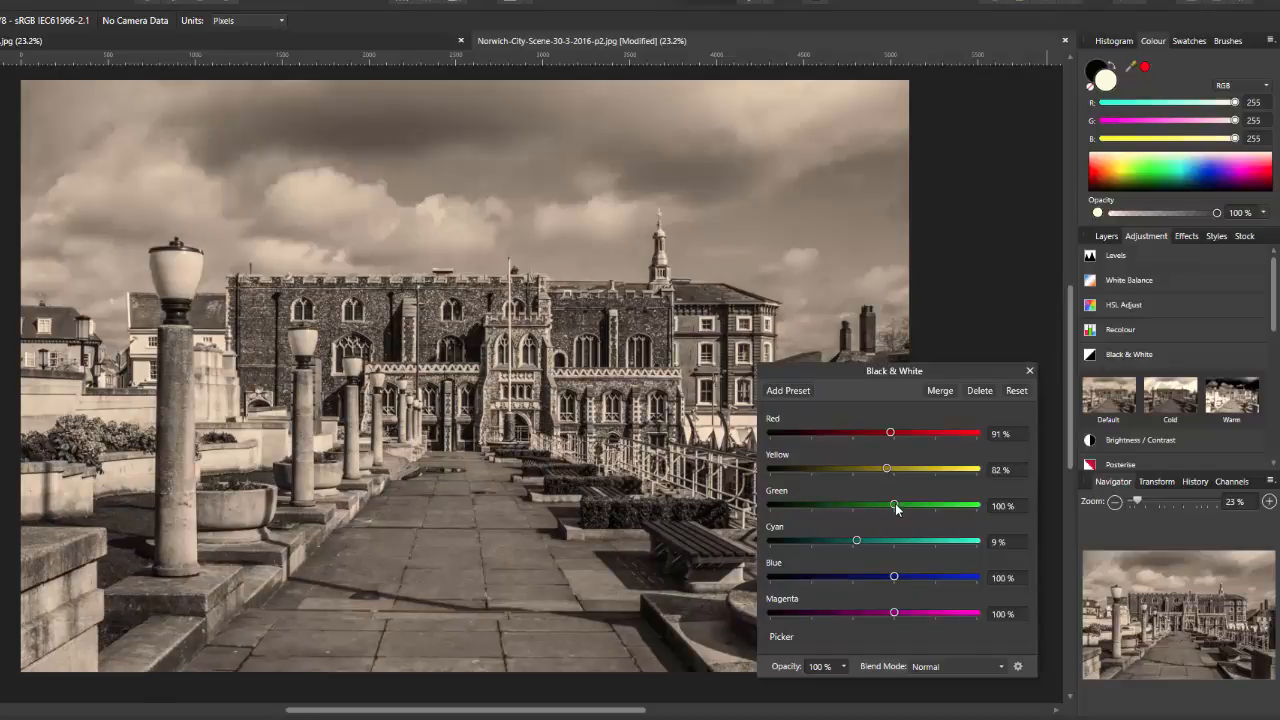
Set the Black & White adjustment's green to 165%, cyan to 42% and blue to -31%, and raise magenta slightly above 100%
drag(904, 504, 921, 501)
drag(855, 538, 853, 580)
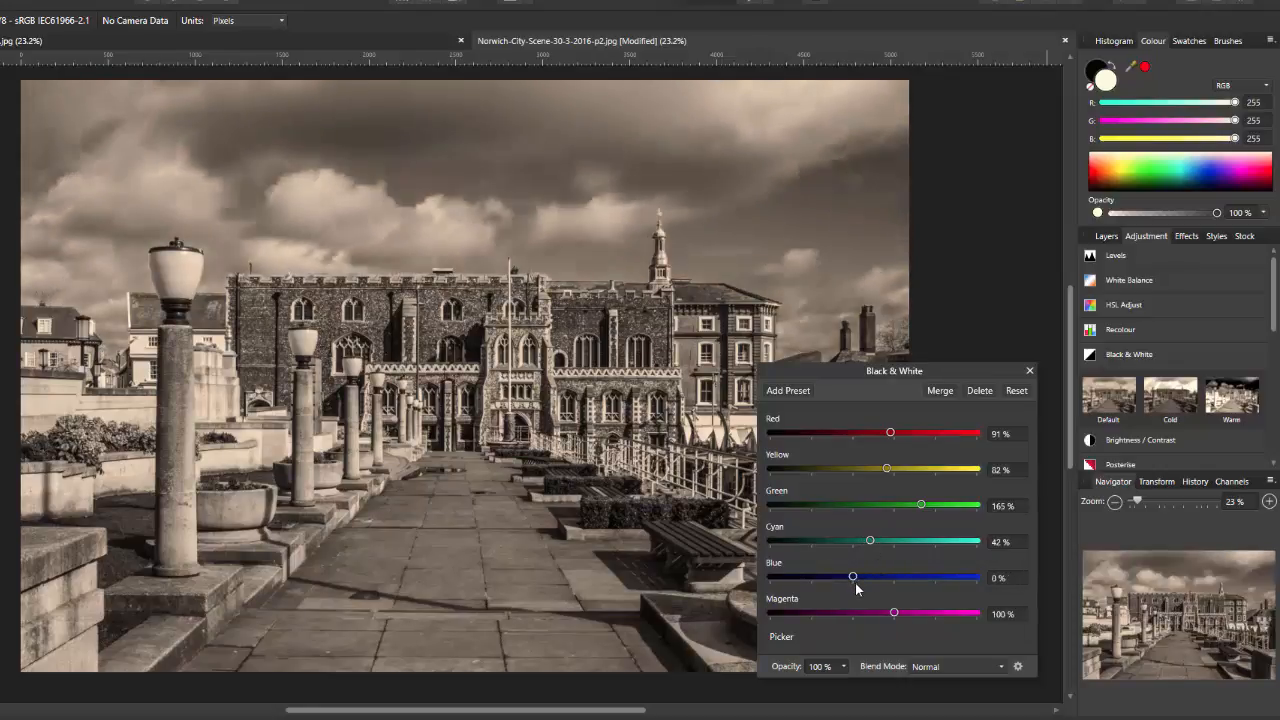
drag(855, 583, 841, 584)
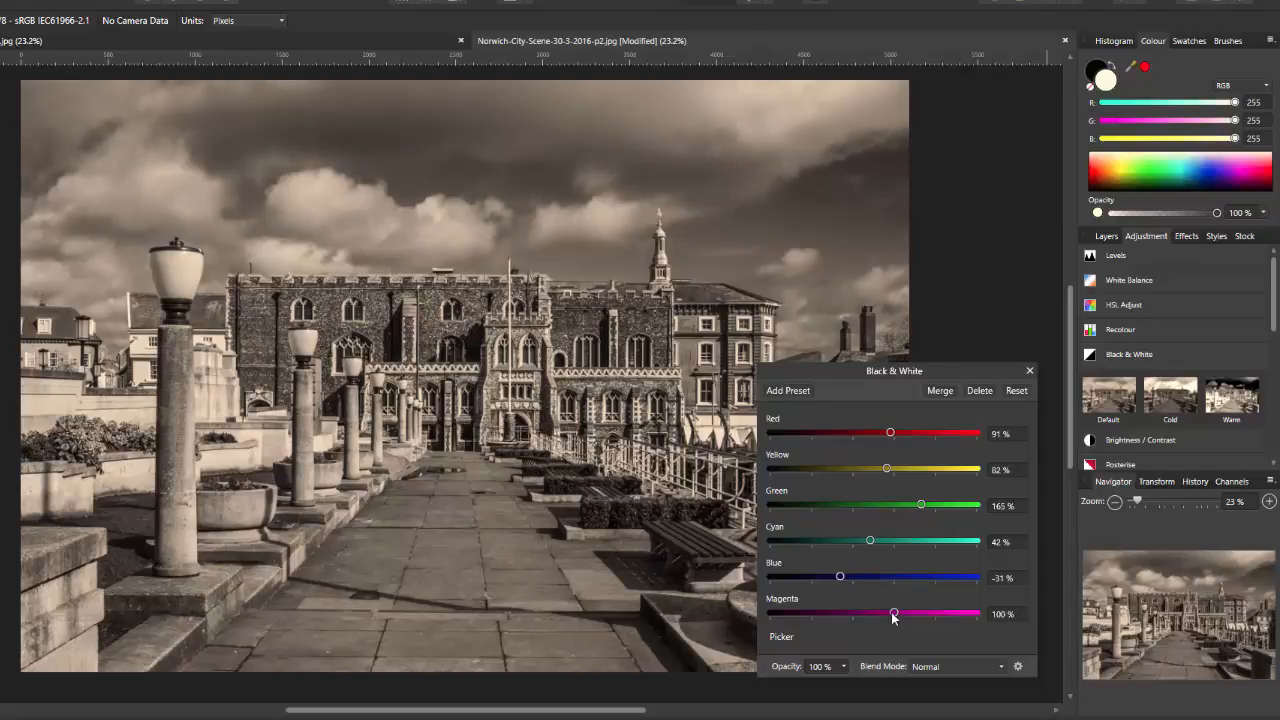
mouse_move(894, 612)
mouse_down()
mouse_move(880, 612)
mouse_move(918, 612)
mouse_move(905, 612)
mouse_up()
click(1029, 370)
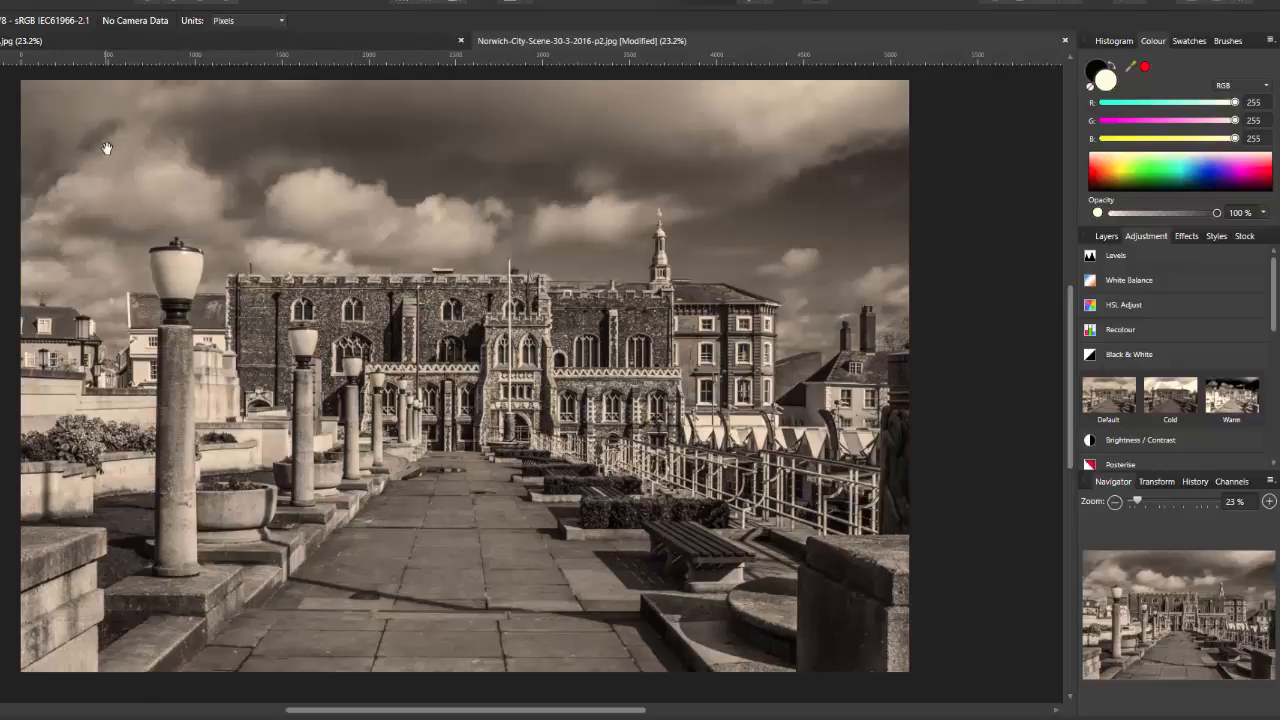
Switch to the other open copy of the photo and duplicate its Background layer twice
click(116, 47)
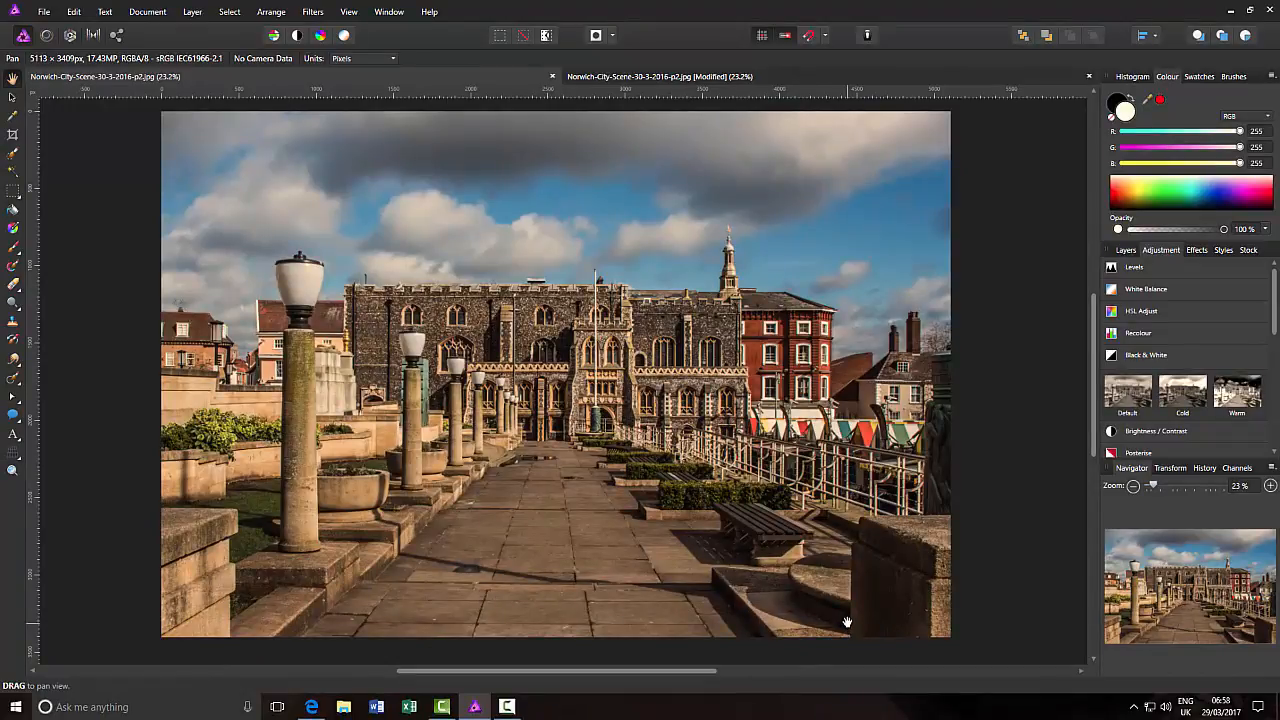
click(1185, 358)
click(1126, 250)
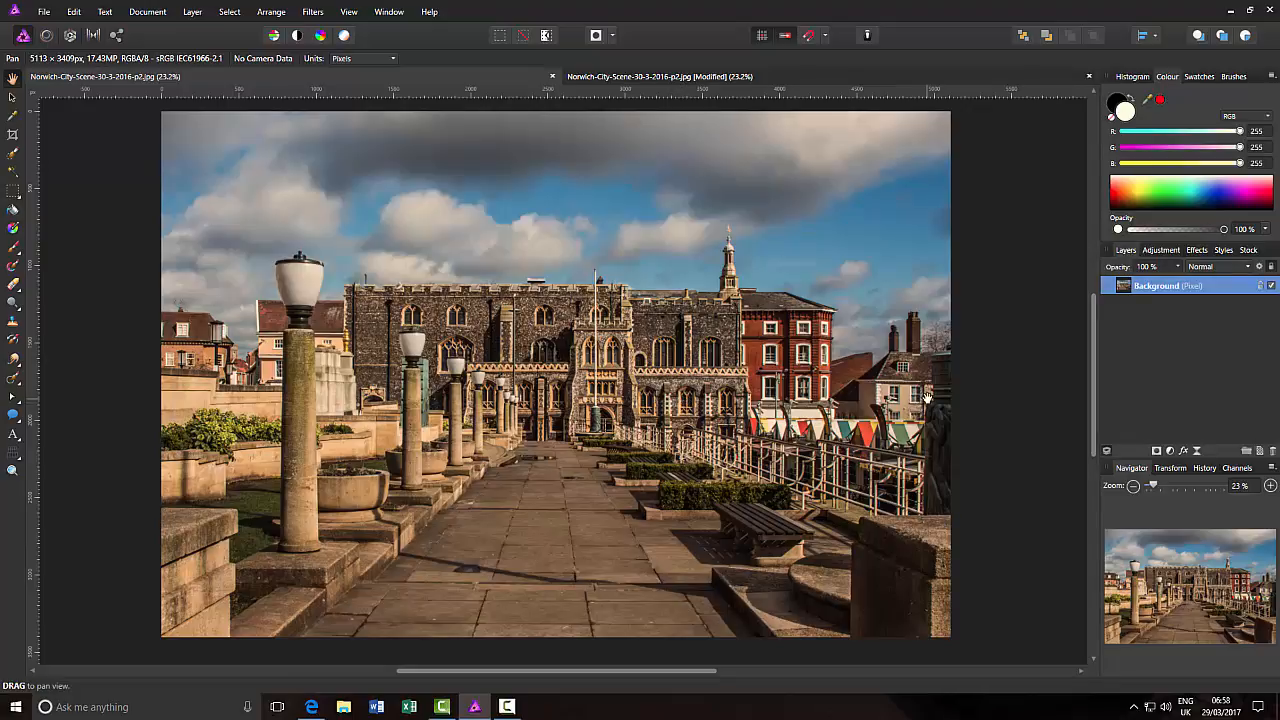
right_click(1172, 289)
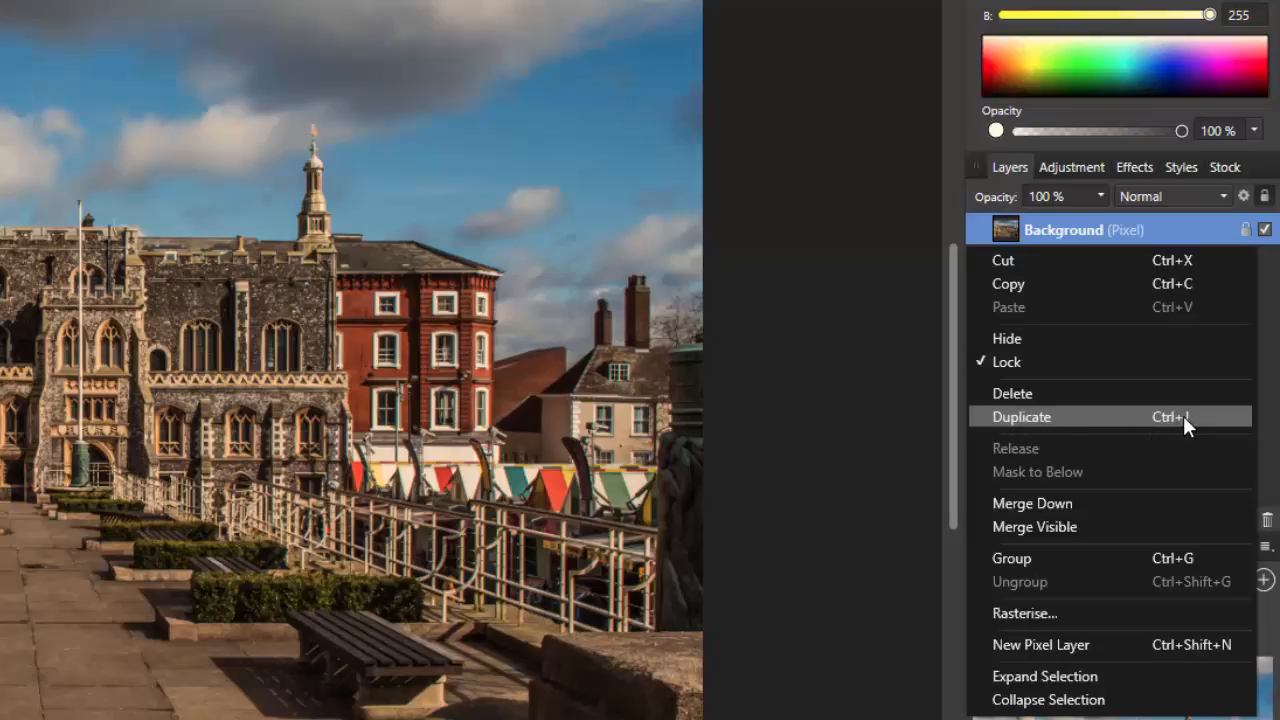
click(1038, 416)
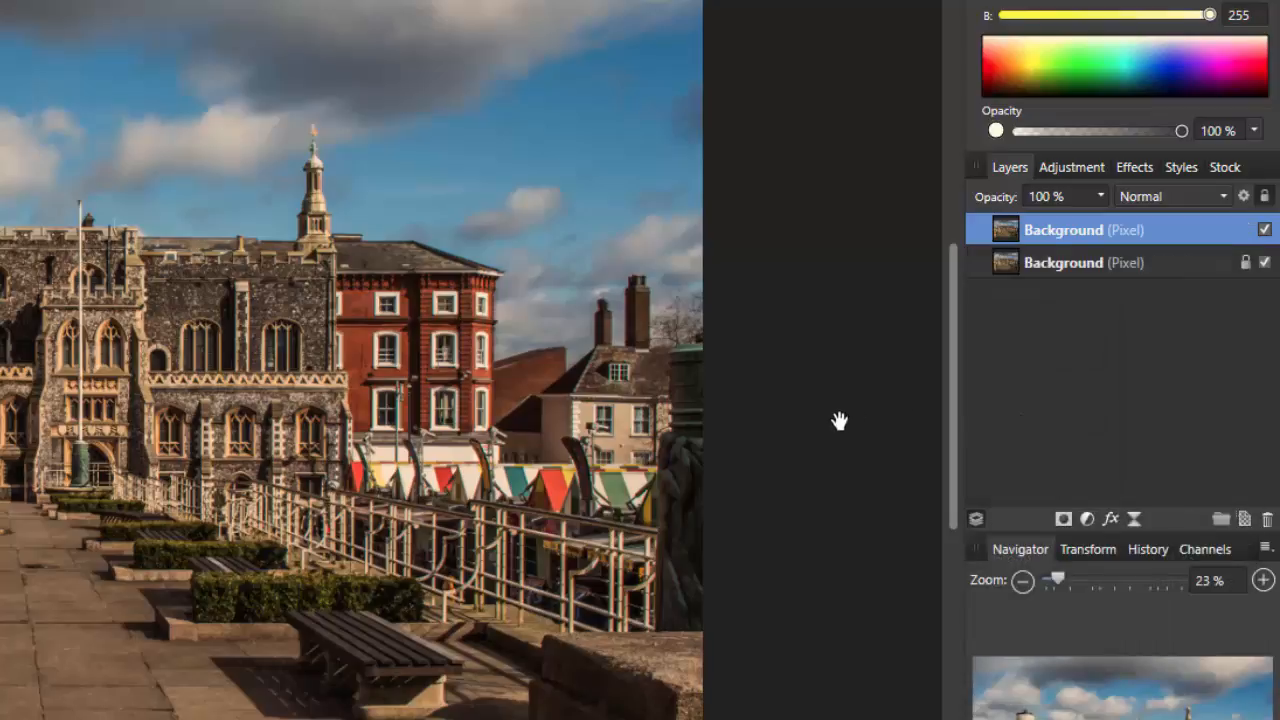
key(ctrl+j)
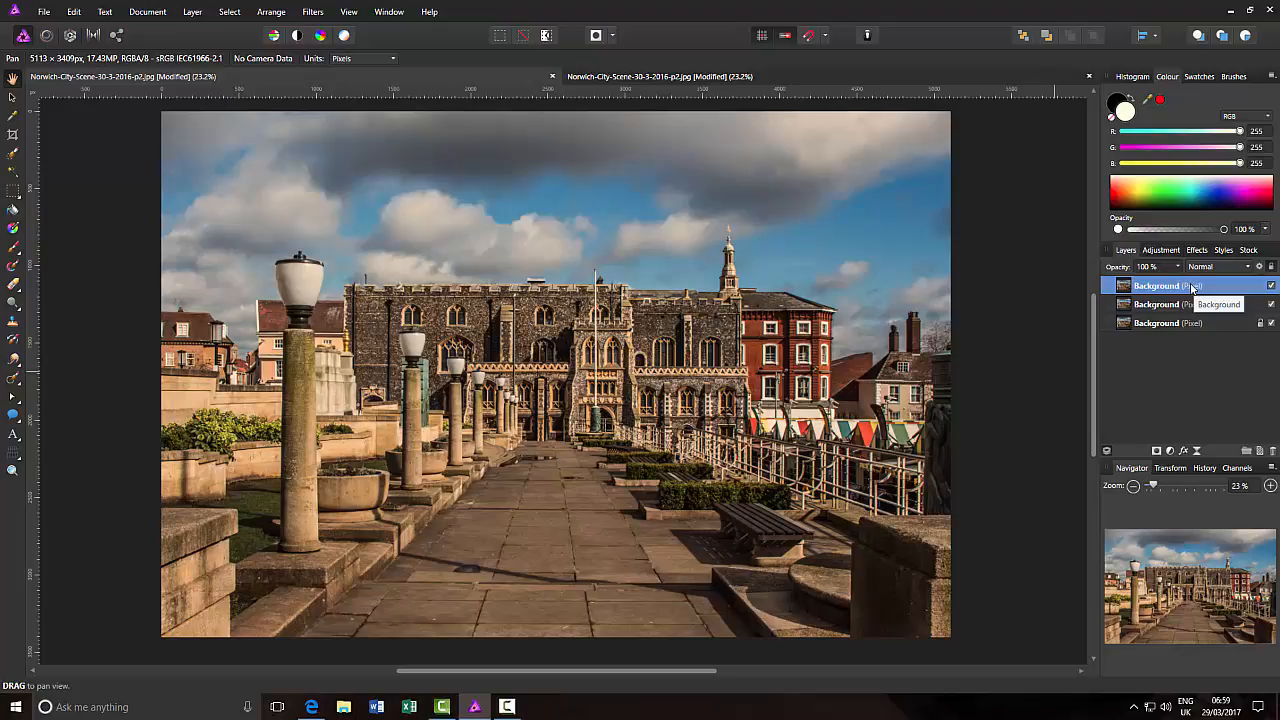
Apply a Levels adjustment with black level 30% and white level 85% to the topmost Background copy and merge it
click(1157, 251)
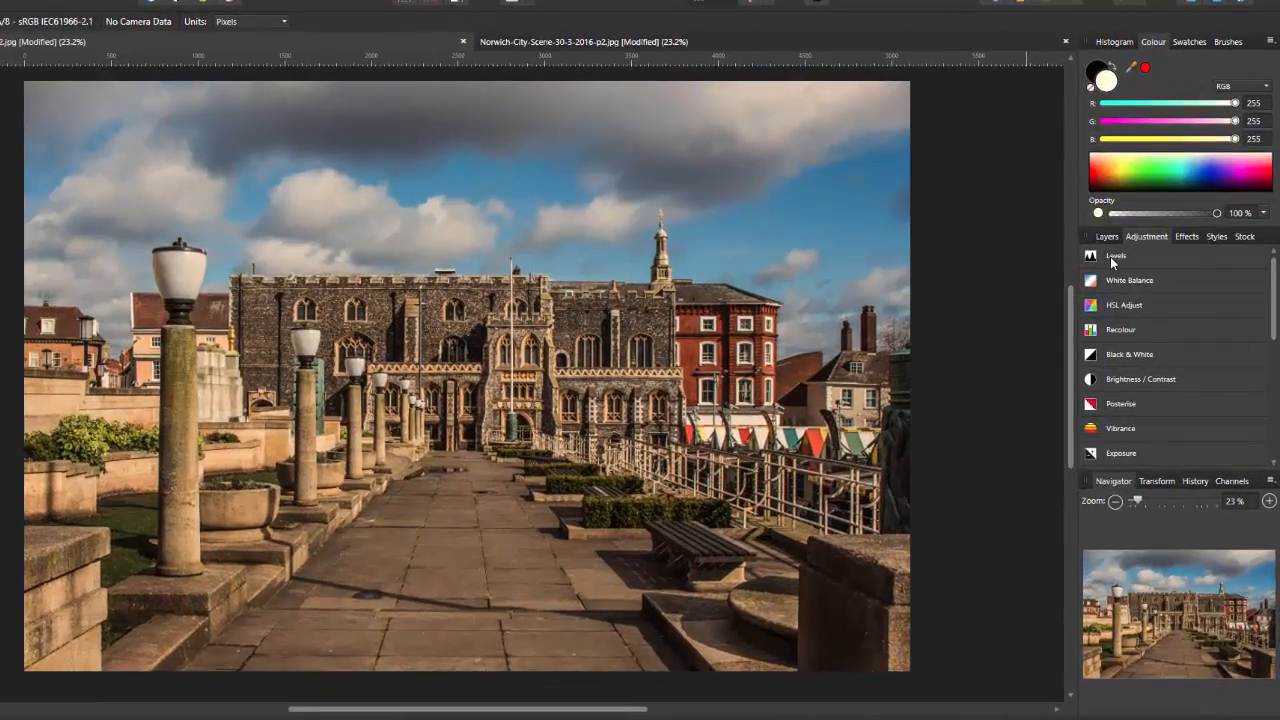
click(1112, 257)
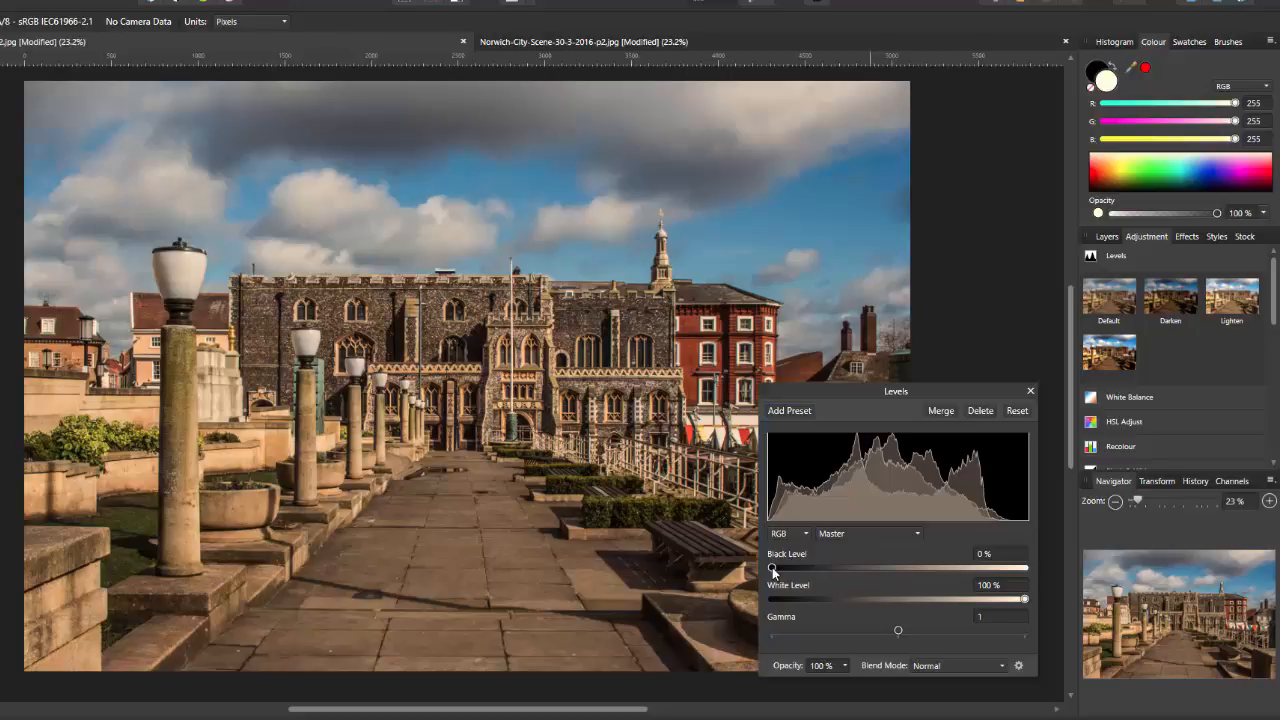
drag(772, 570, 848, 568)
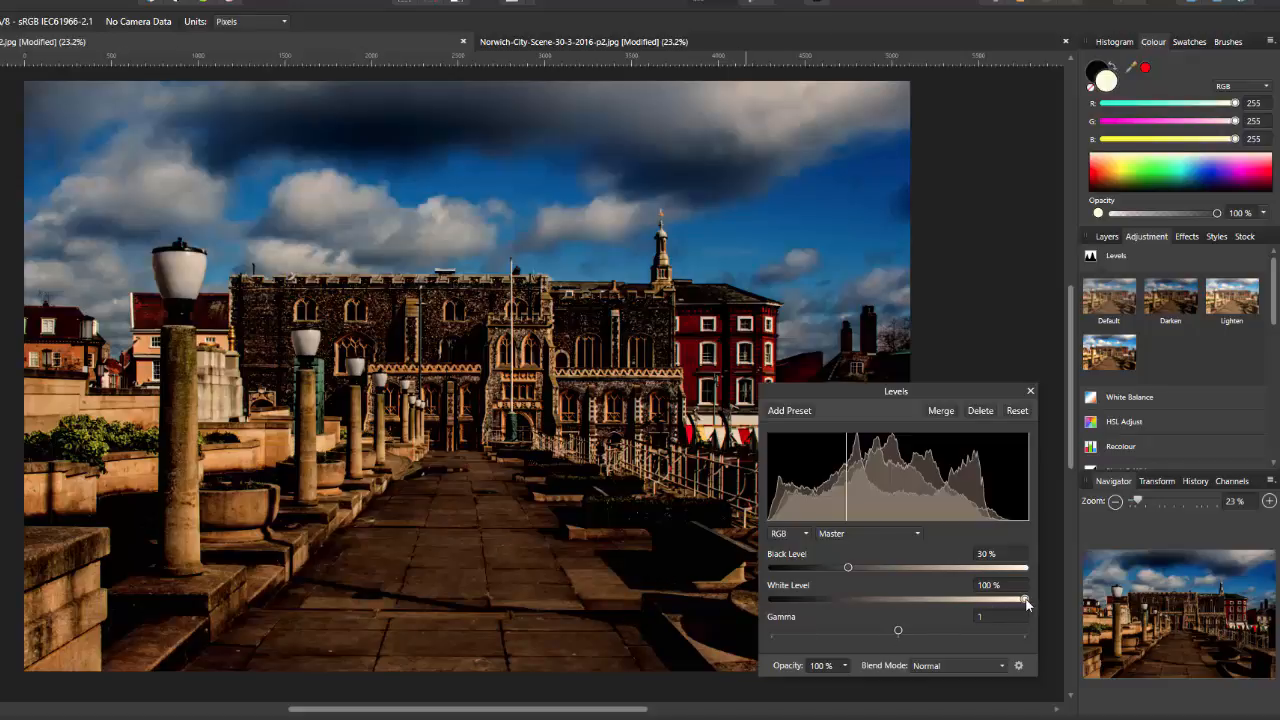
drag(1025, 602, 988, 605)
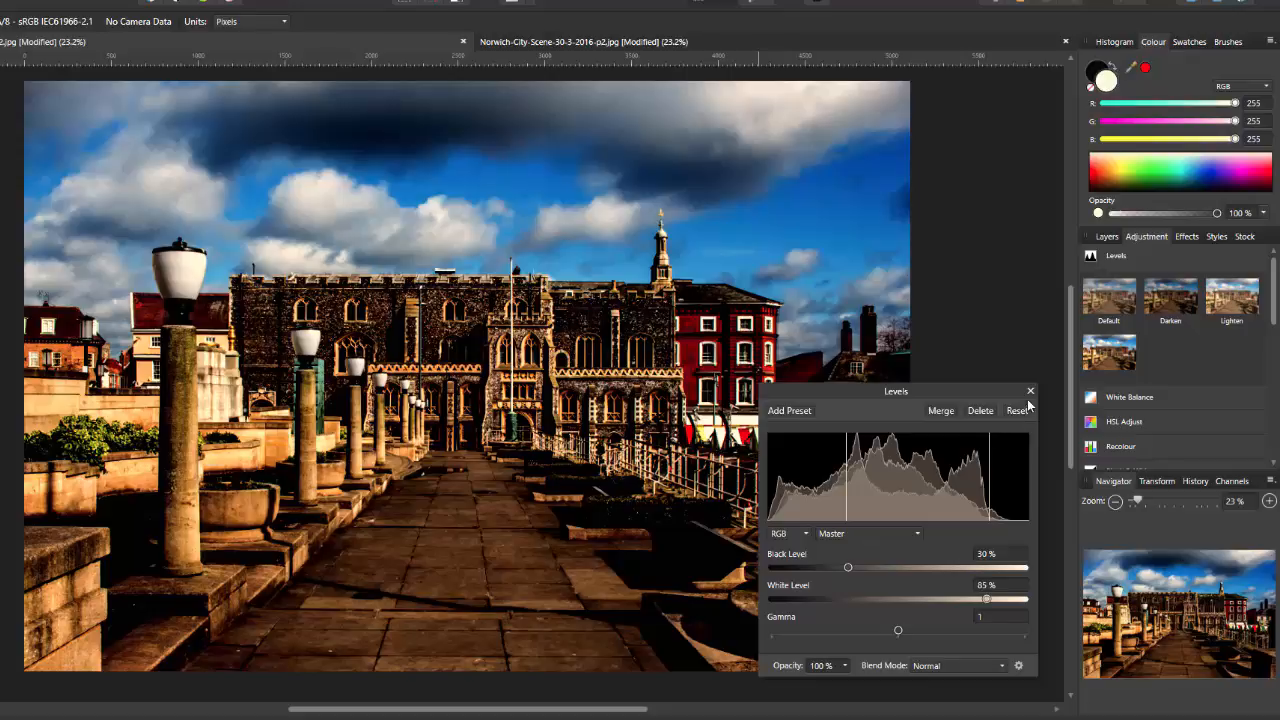
click(942, 411)
click(1161, 258)
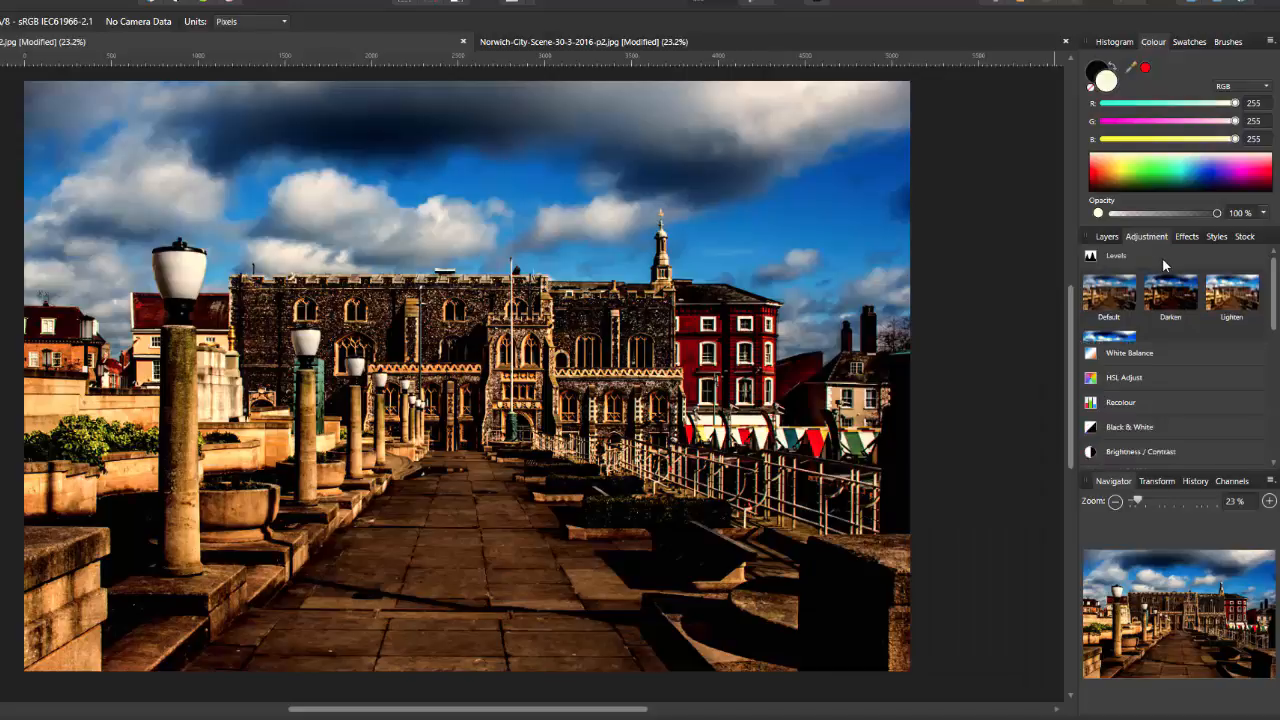
Hide the topmost Background layer and select the middle Background copy
click(1106, 238)
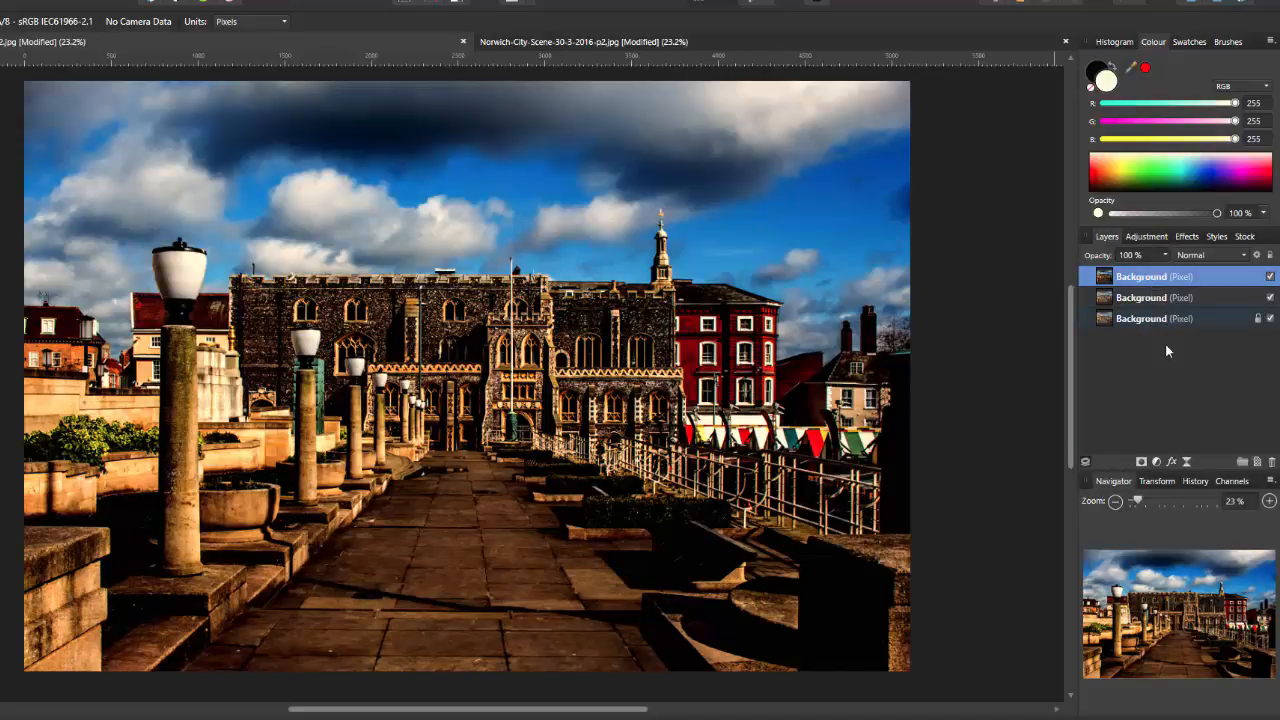
click(1270, 277)
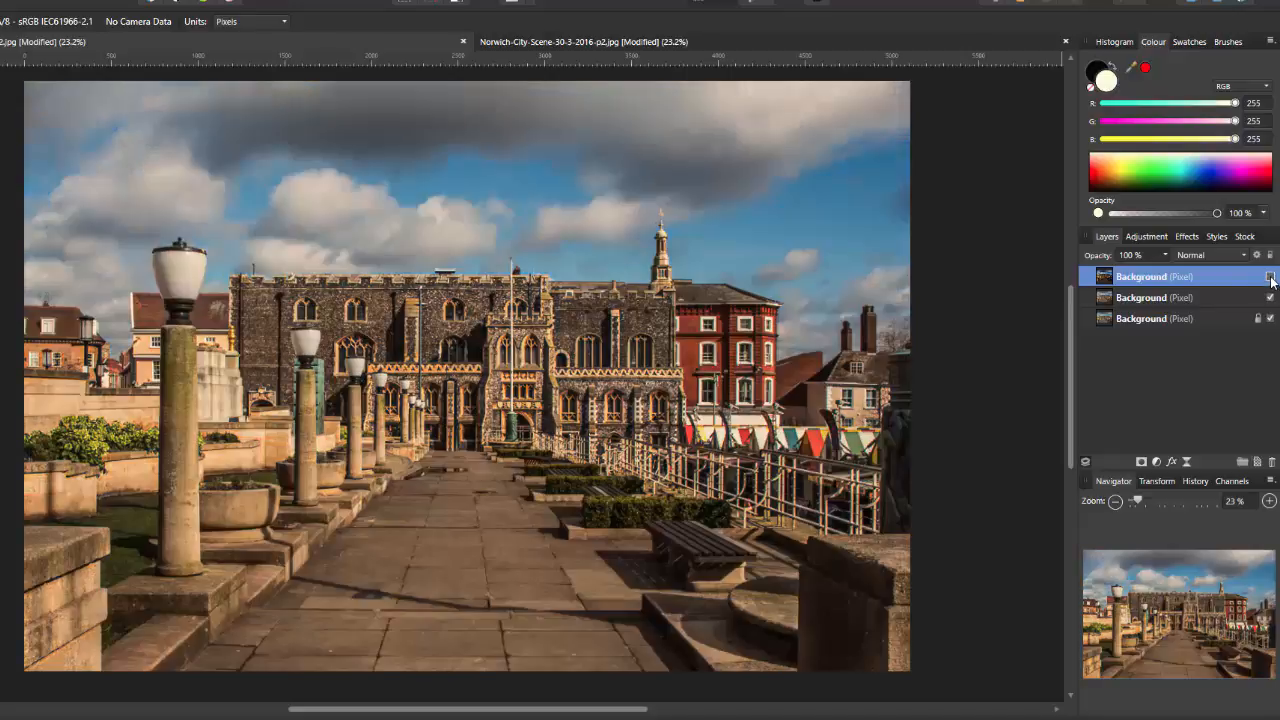
click(1210, 298)
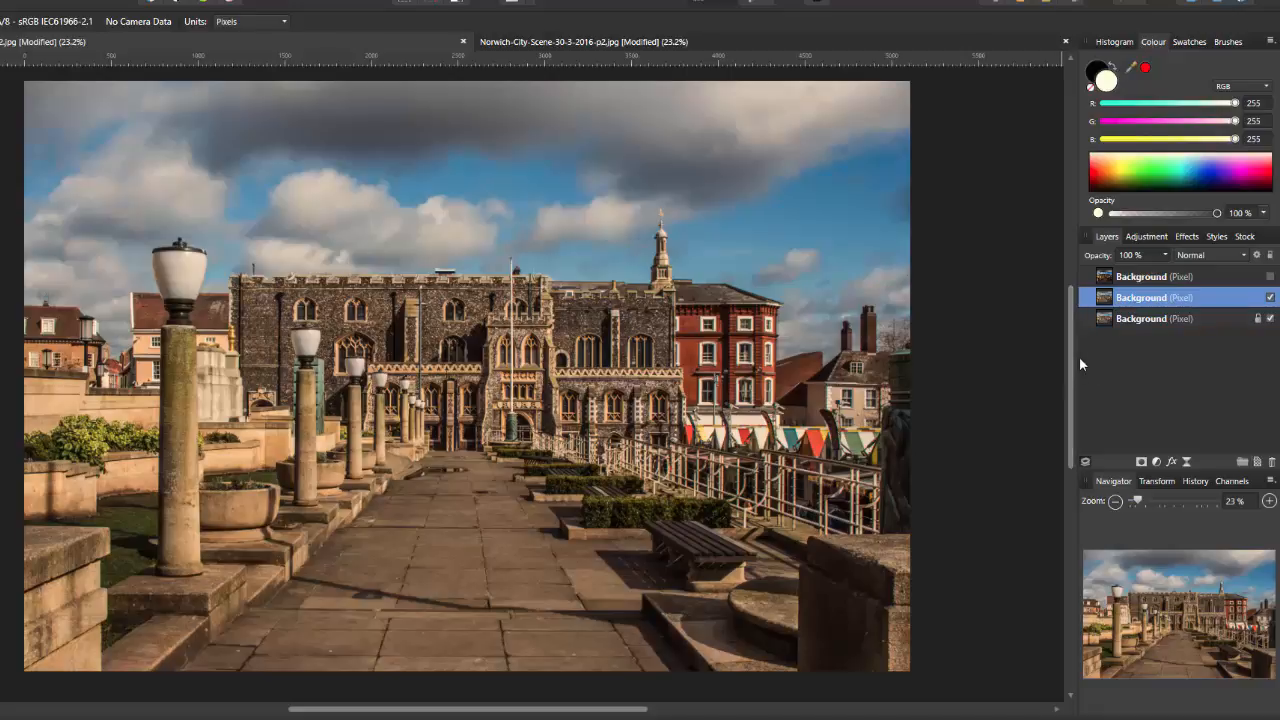
Apply a Levels adjustment with white level 60% to the middle Background copy and merge it into the layer
click(1147, 238)
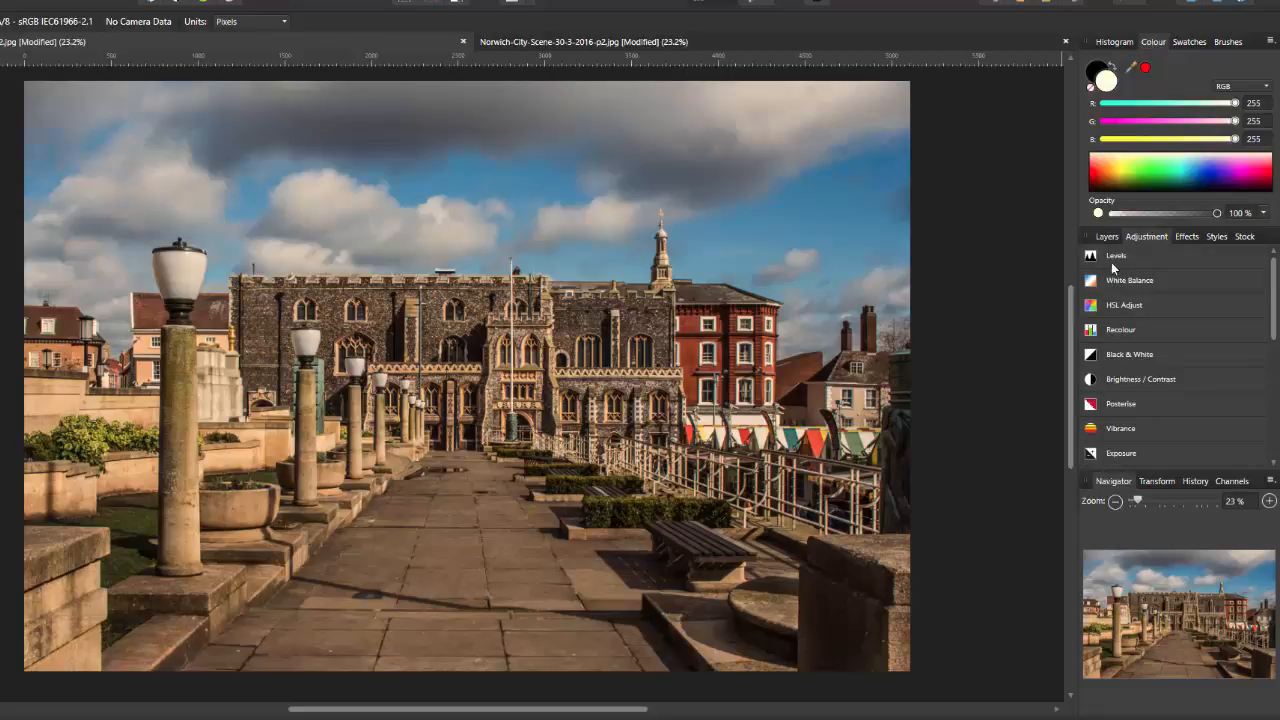
click(1117, 257)
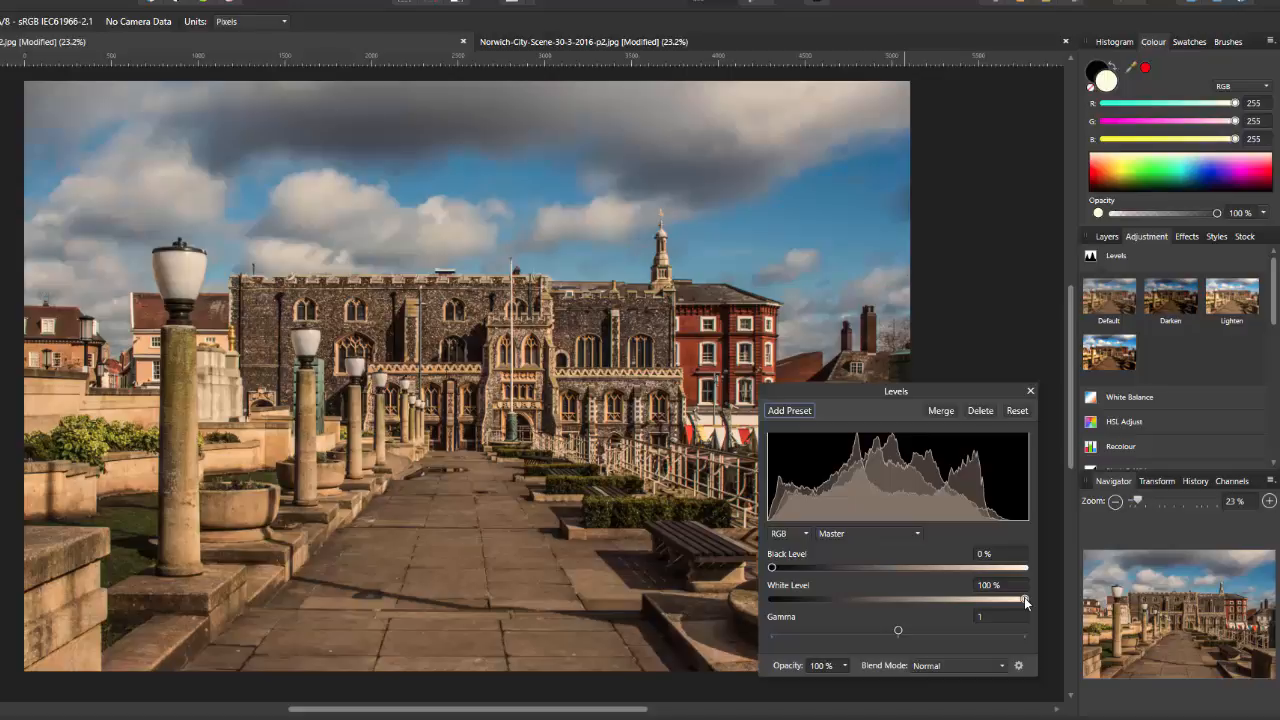
drag(1025, 601, 924, 603)
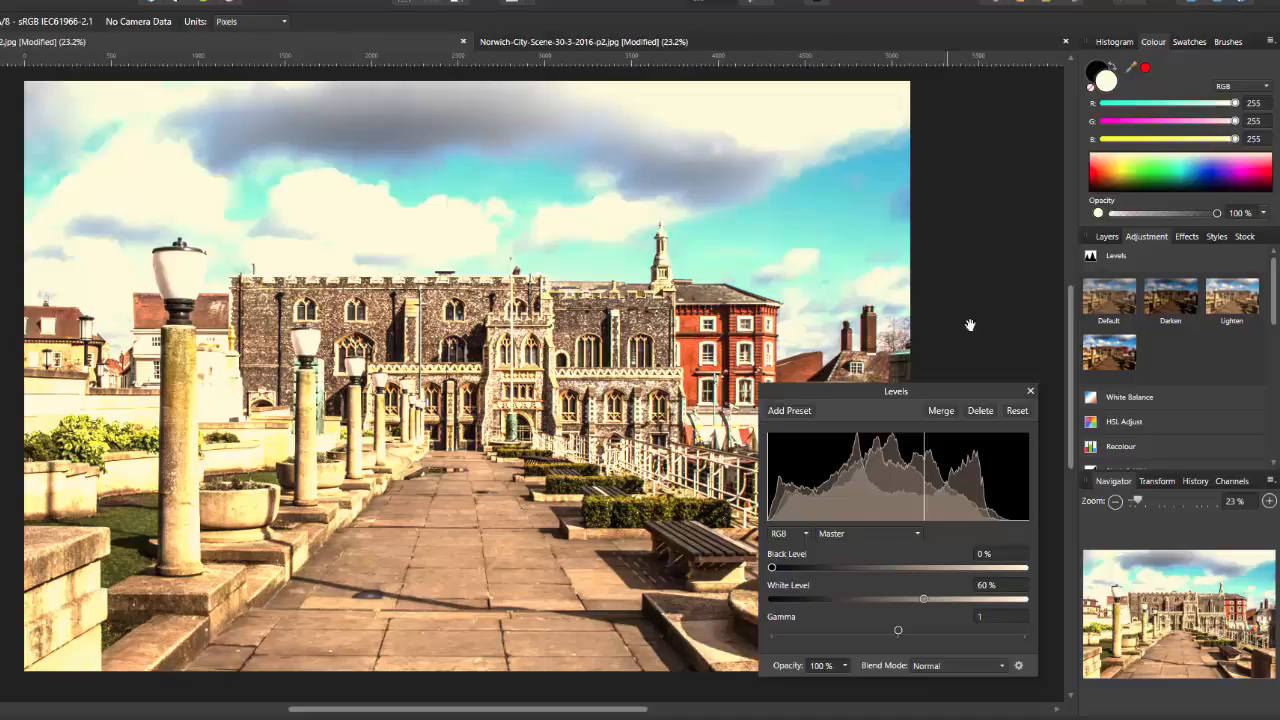
click(941, 411)
click(1171, 257)
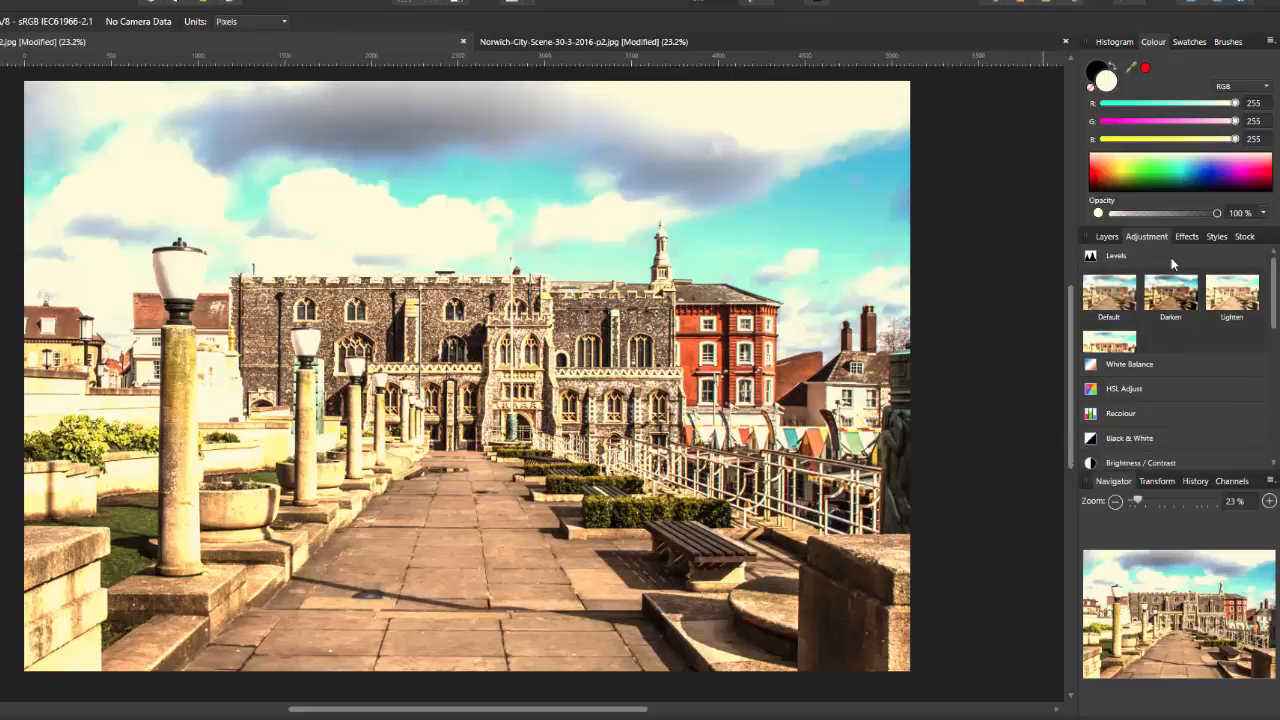
Select the topmost Background layer and make it visible again
click(1108, 237)
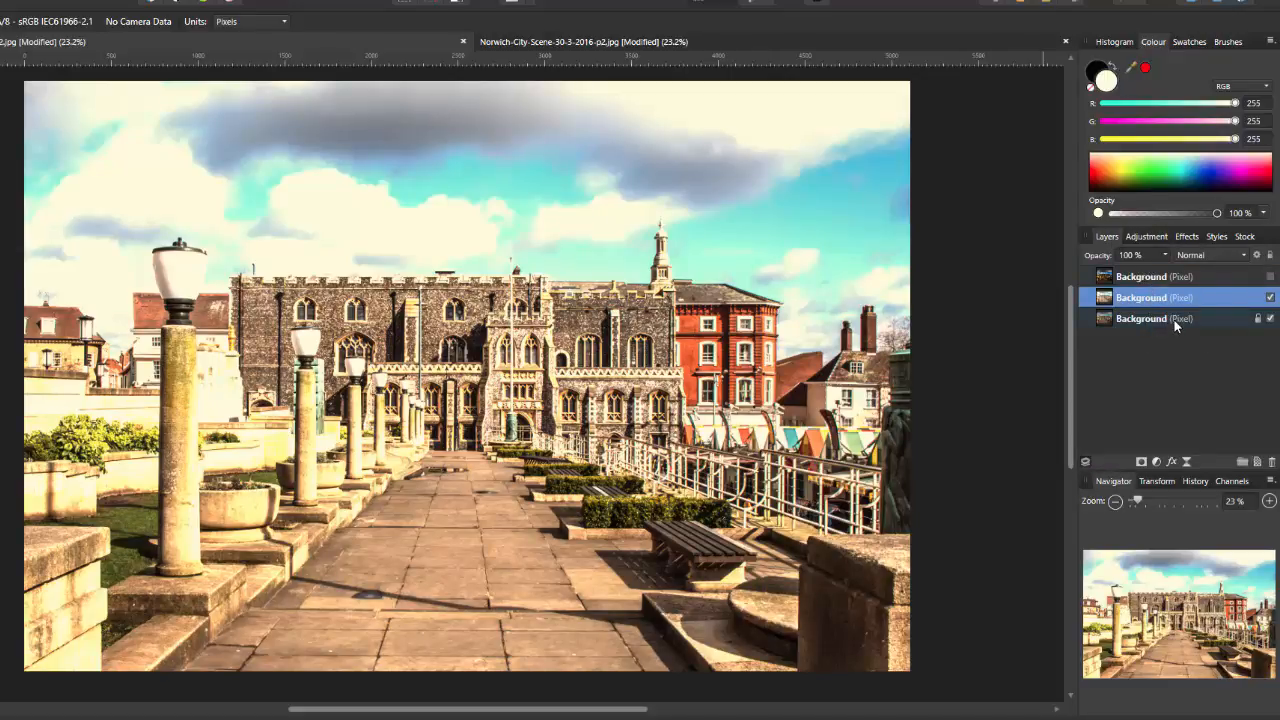
click(1219, 279)
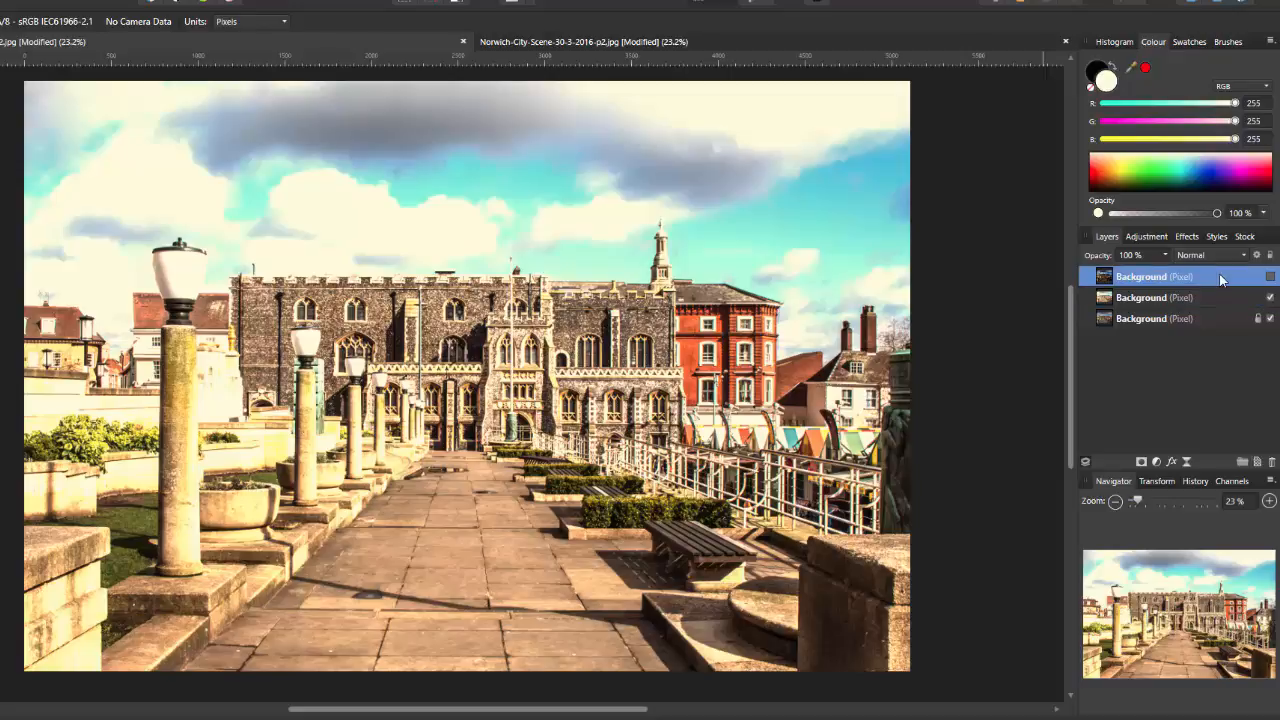
click(1271, 279)
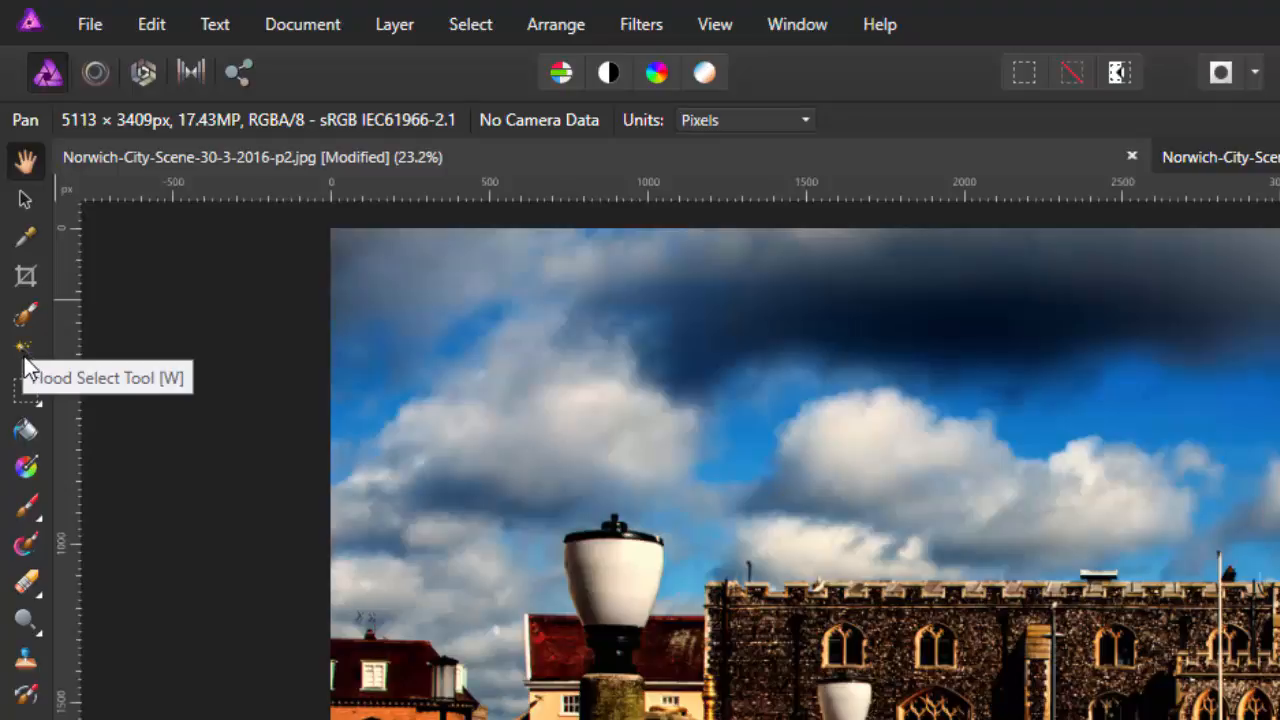
Activate the Flood Select Tool with a tolerance of 10% and Contiguous turned off
click(24, 354)
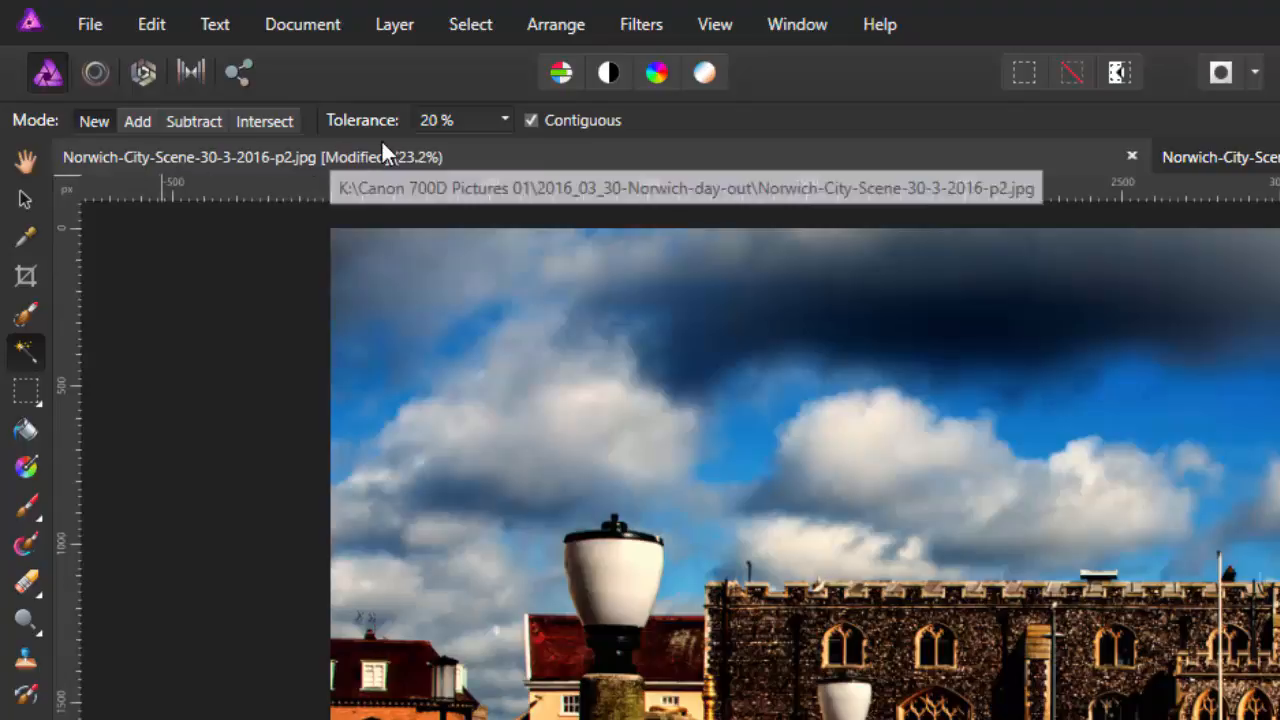
click(505, 118)
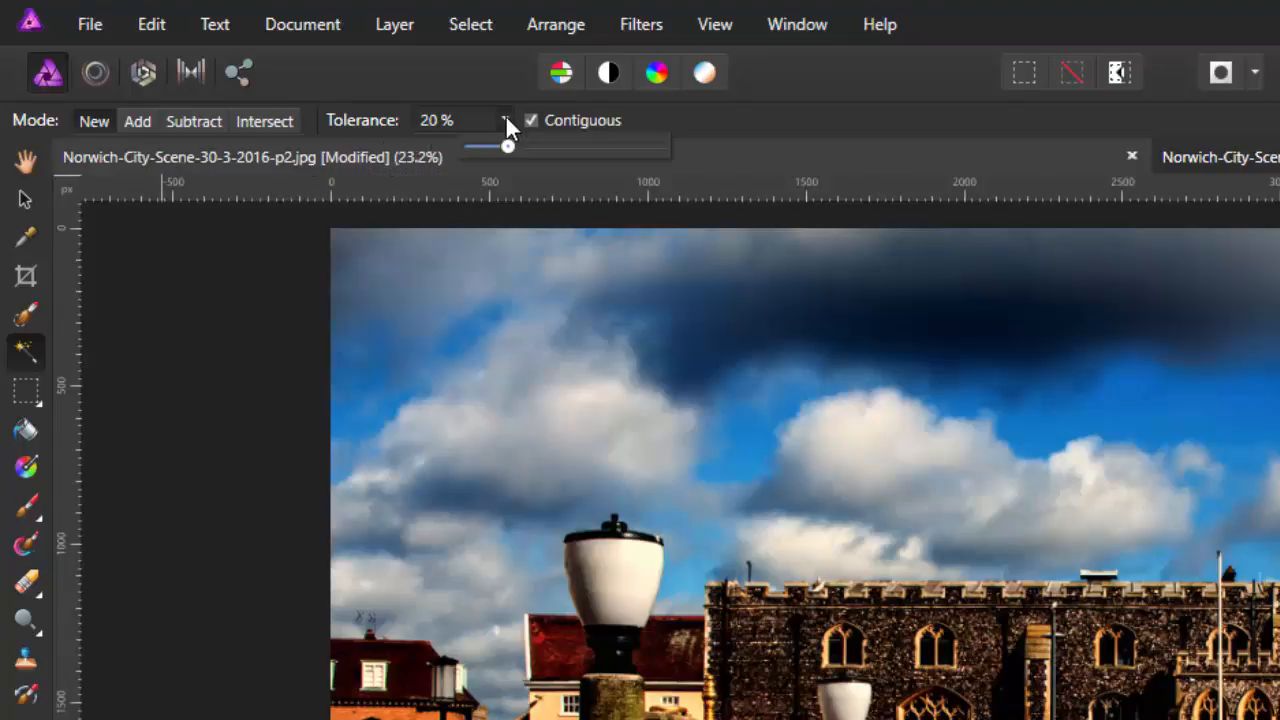
drag(504, 140, 490, 143)
click(530, 118)
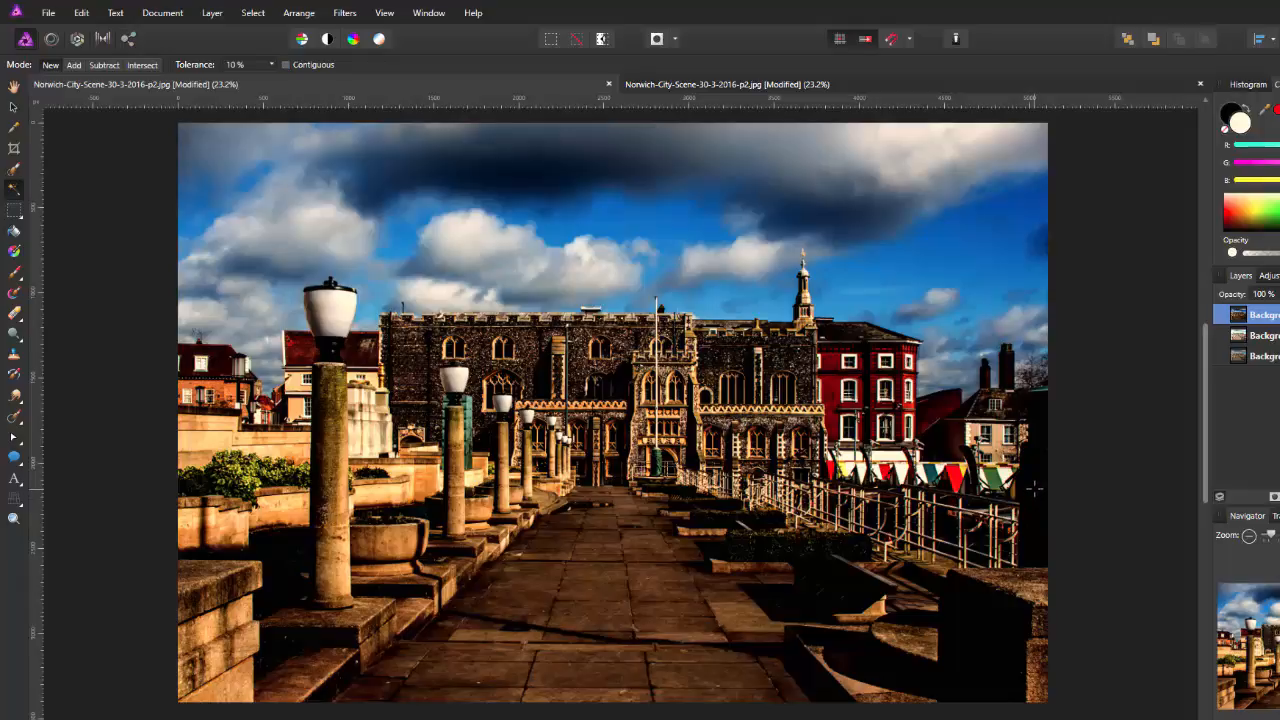
Flood-select the dark shadow areas of the topmost Background layer and invert the pixel selection
click(716, 630)
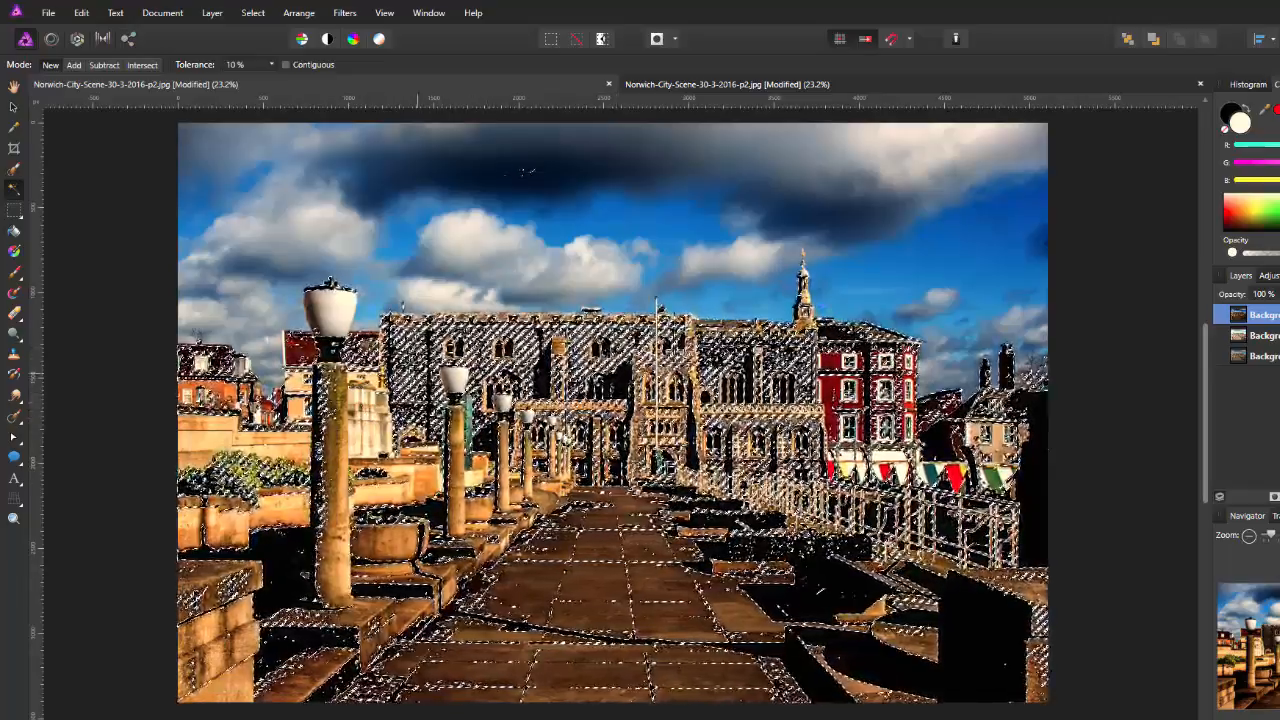
click(252, 13)
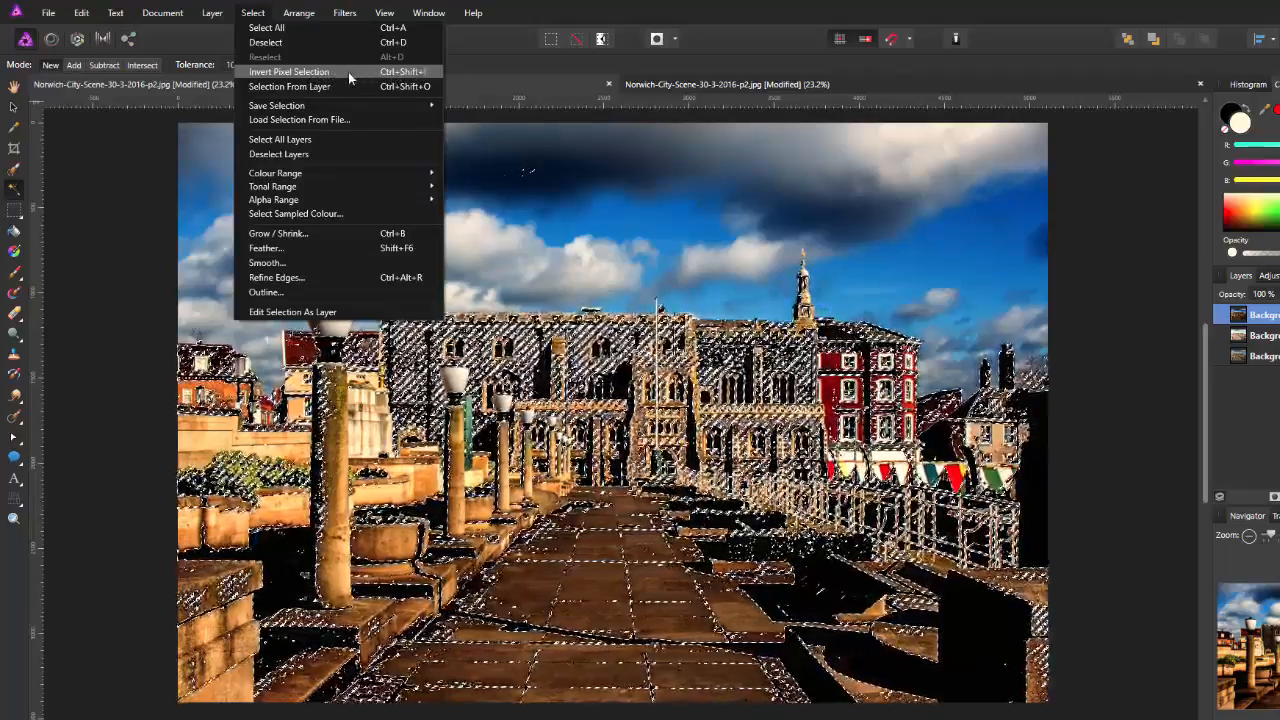
click(348, 71)
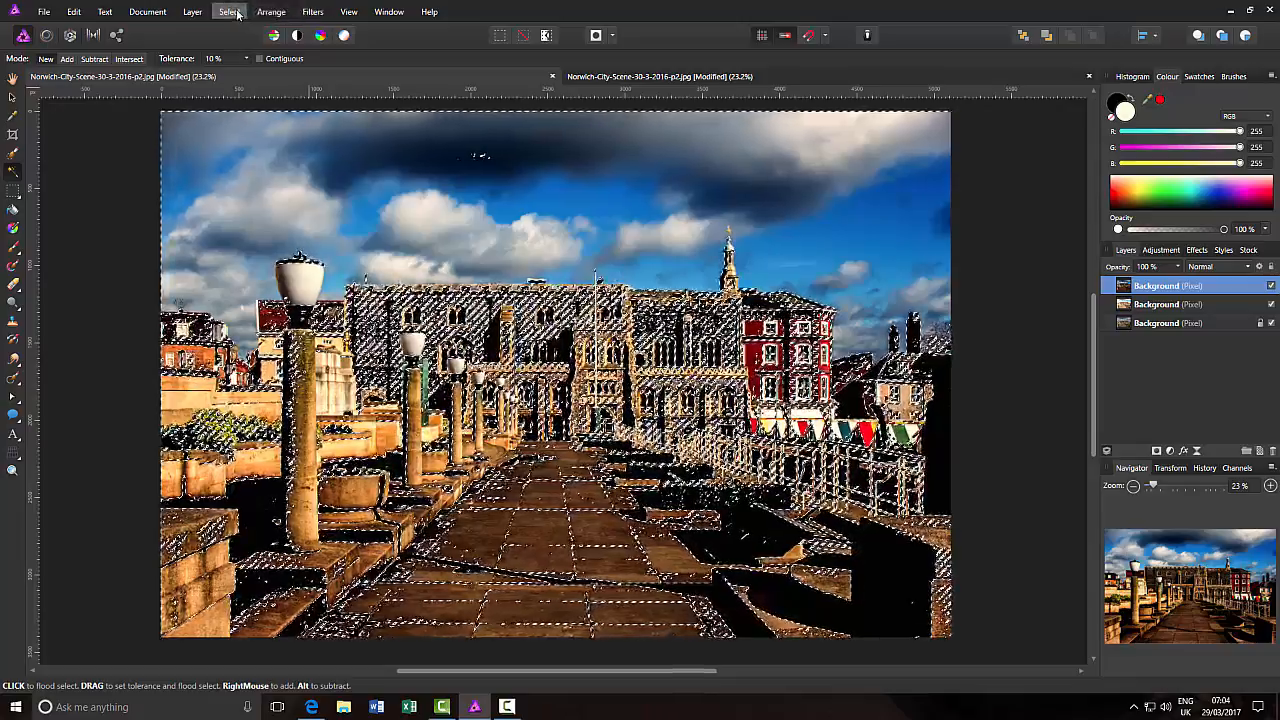
Feather the inverted selection by 49.8 px and add it as a mask on the topmost Background layer
click(236, 12)
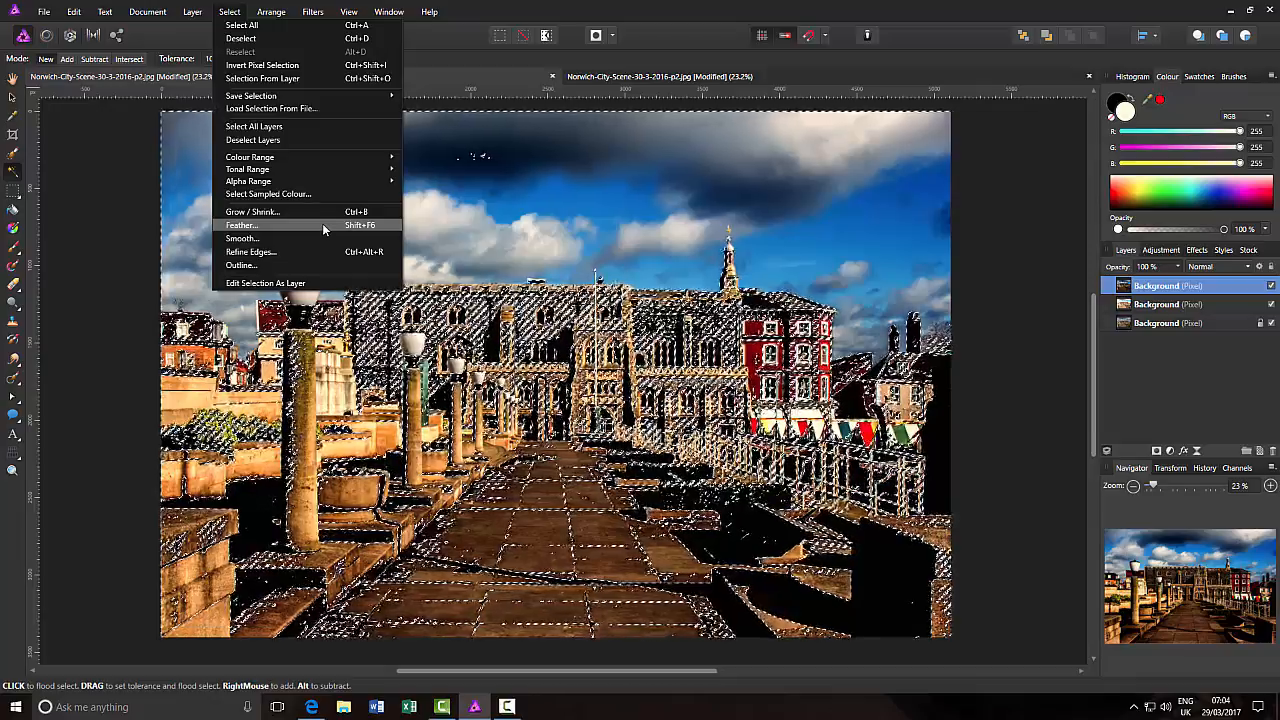
click(322, 226)
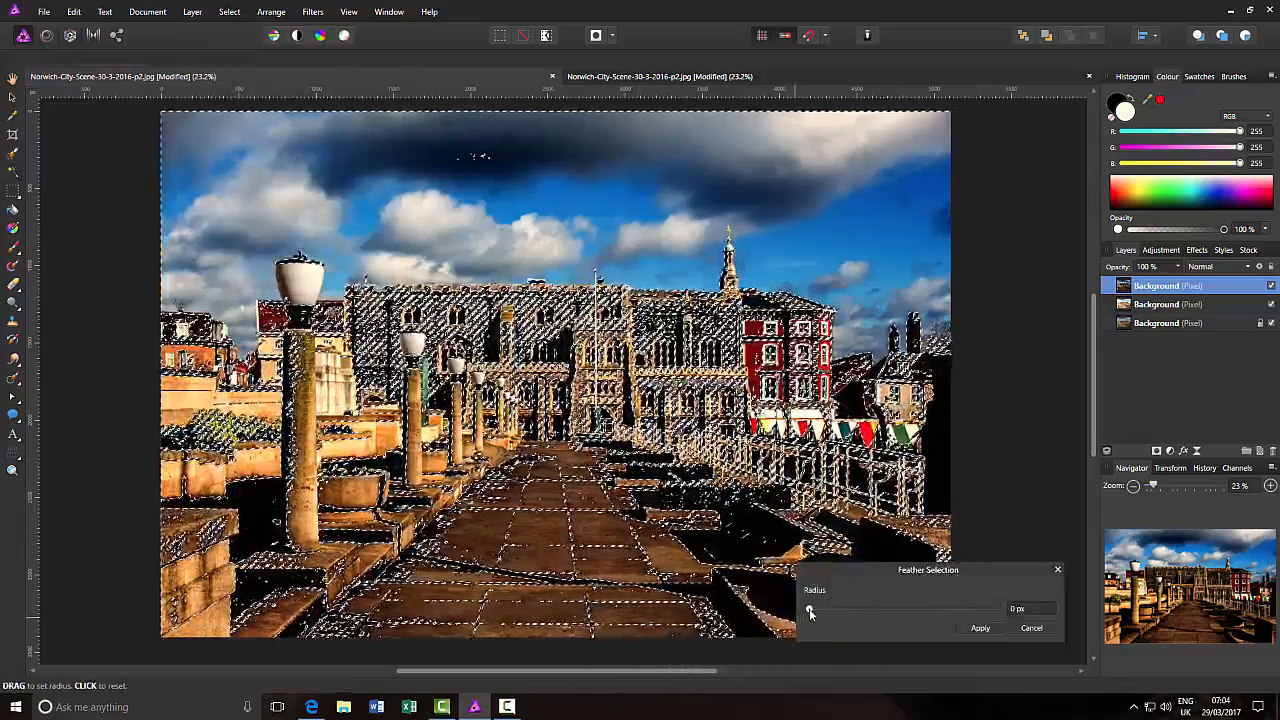
drag(810, 612, 813, 614)
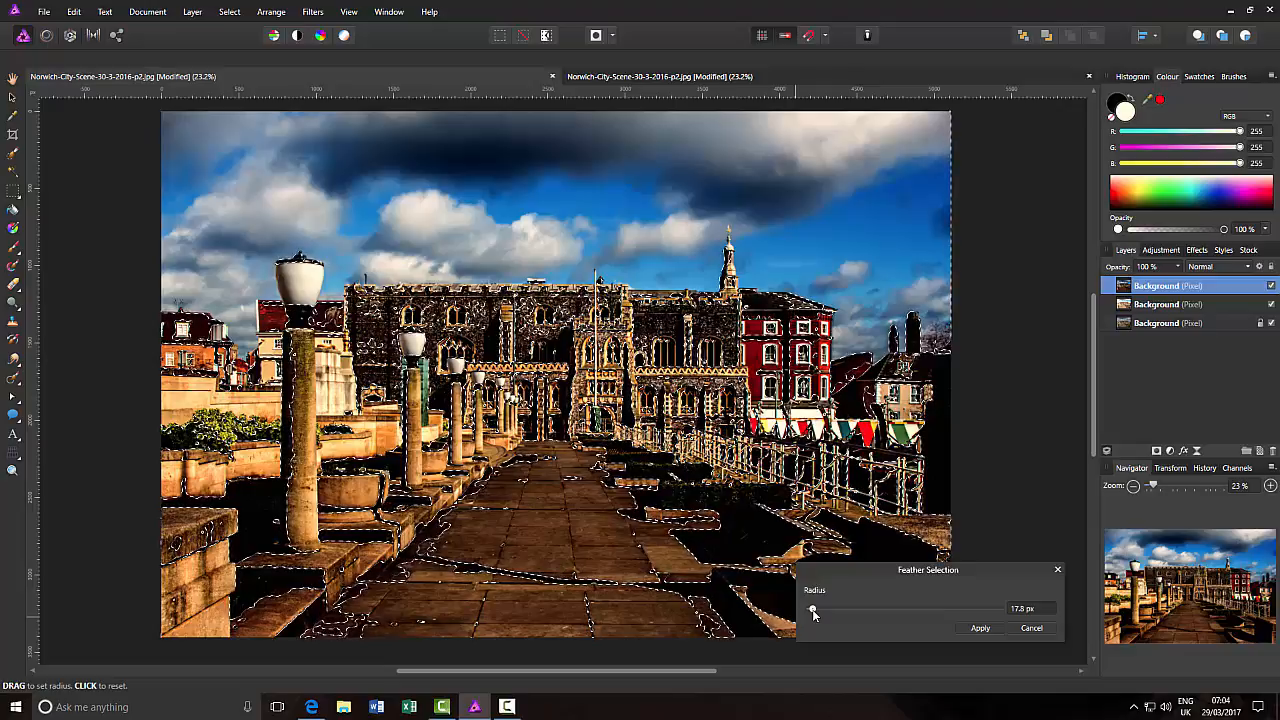
drag(813, 614, 819, 614)
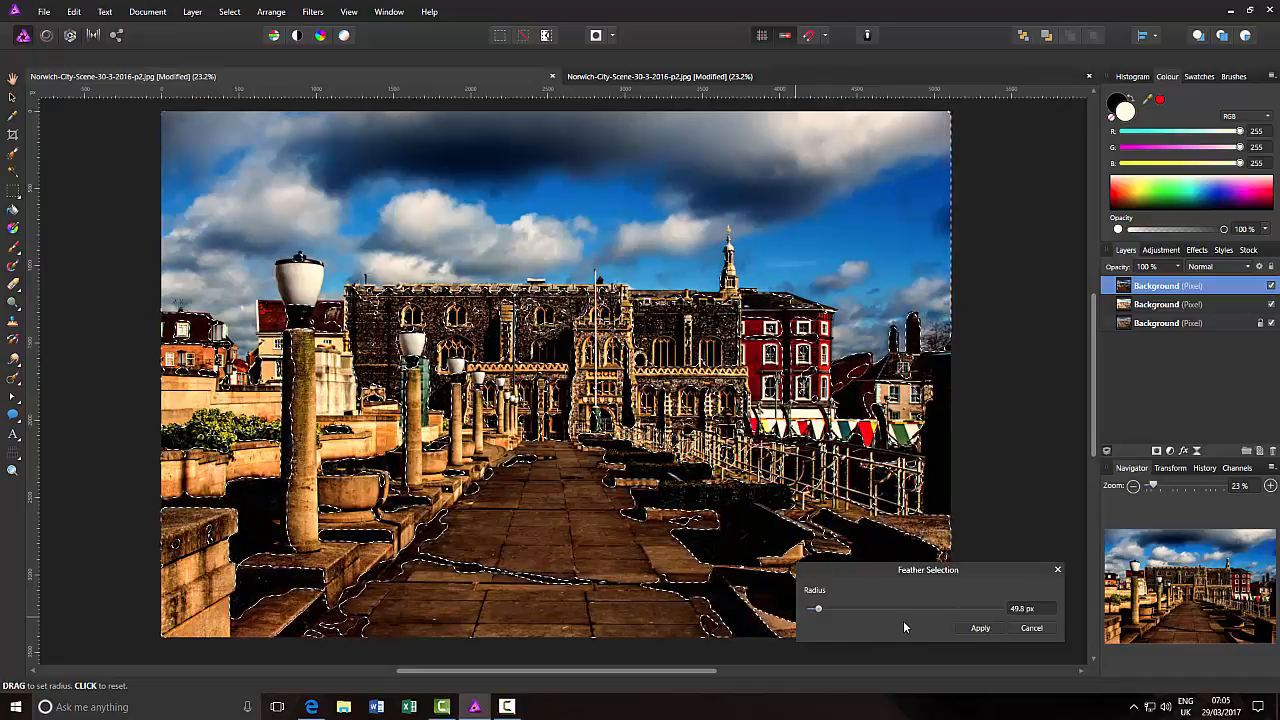
click(981, 628)
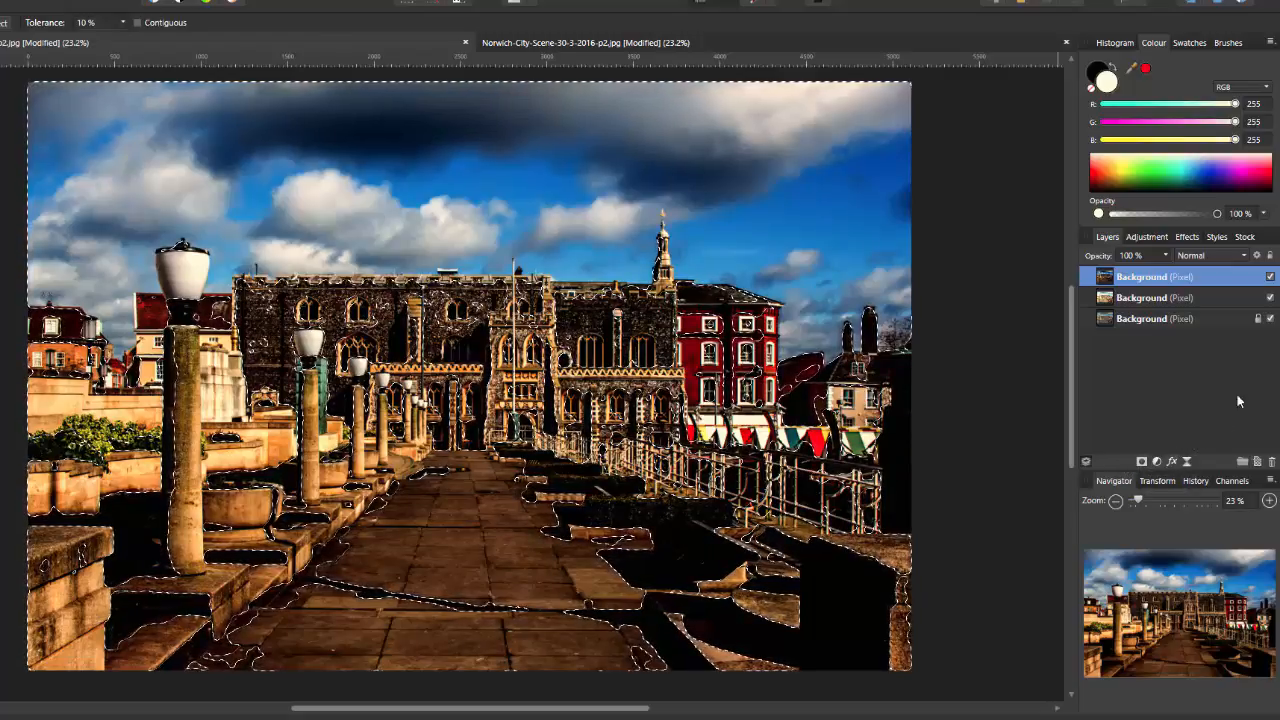
click(1141, 463)
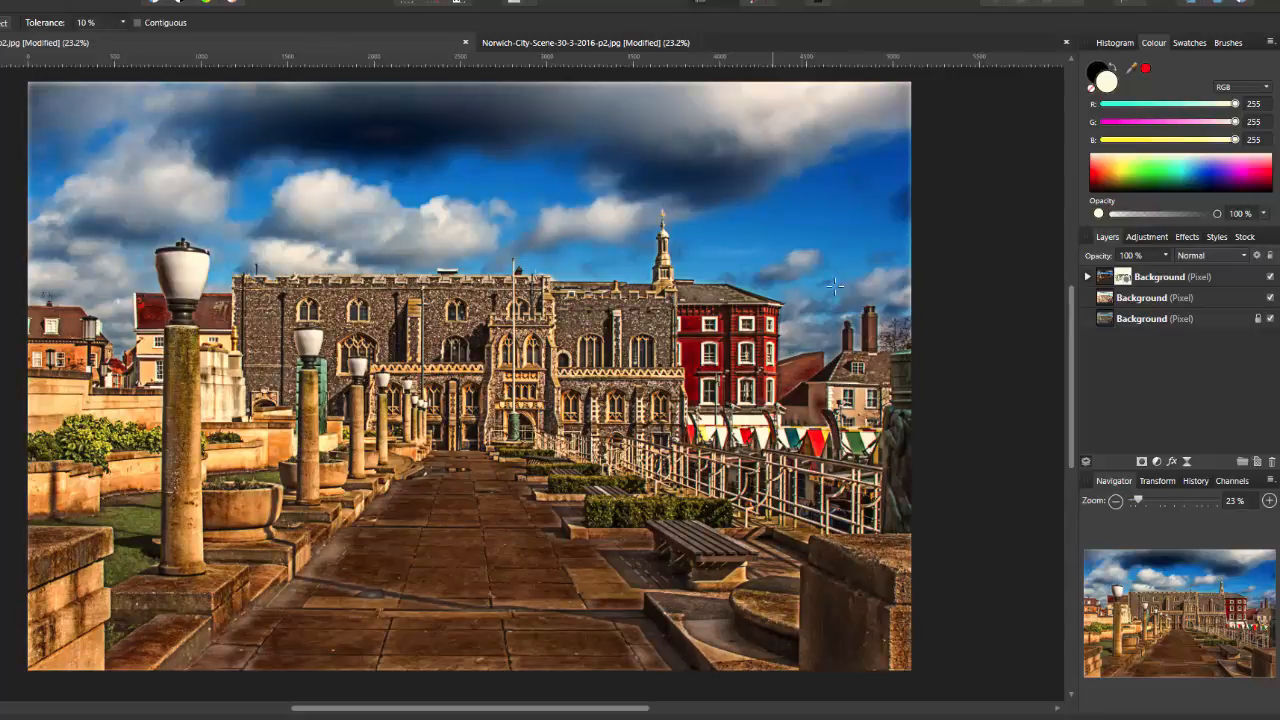
Hide the masked topmost Background layer and select the brightened middle Background copy
click(1266, 281)
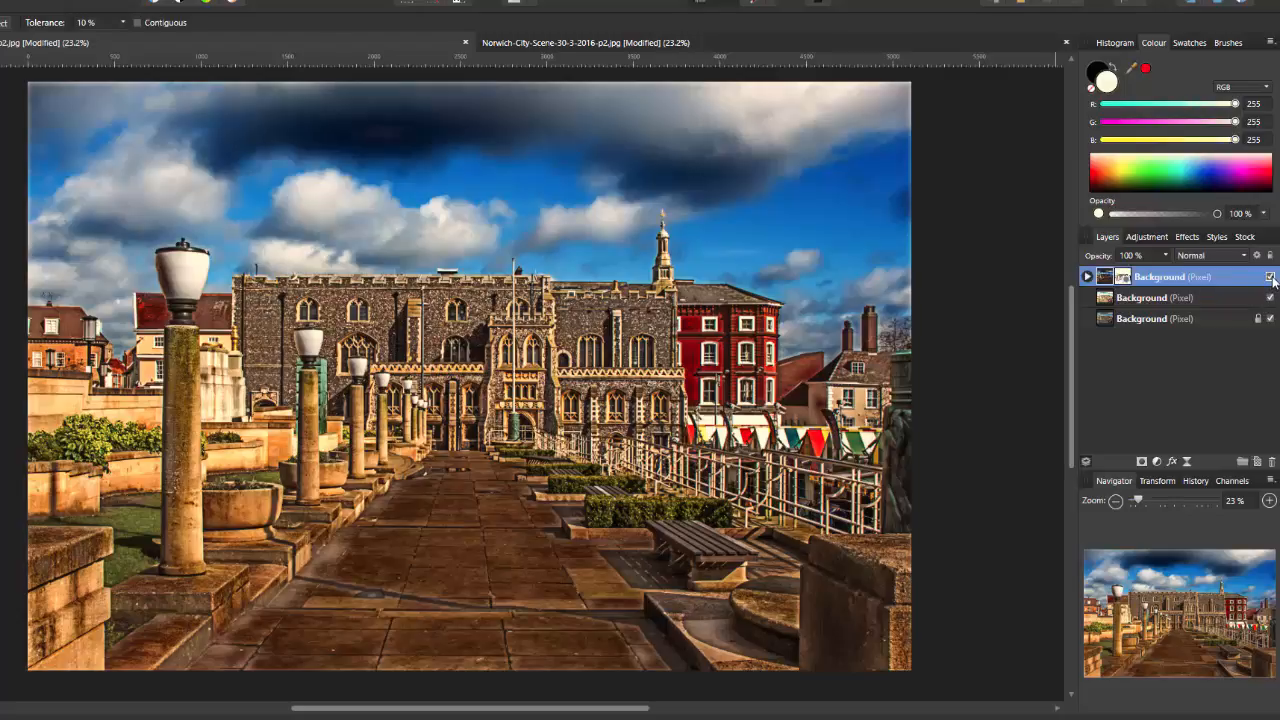
click(1270, 277)
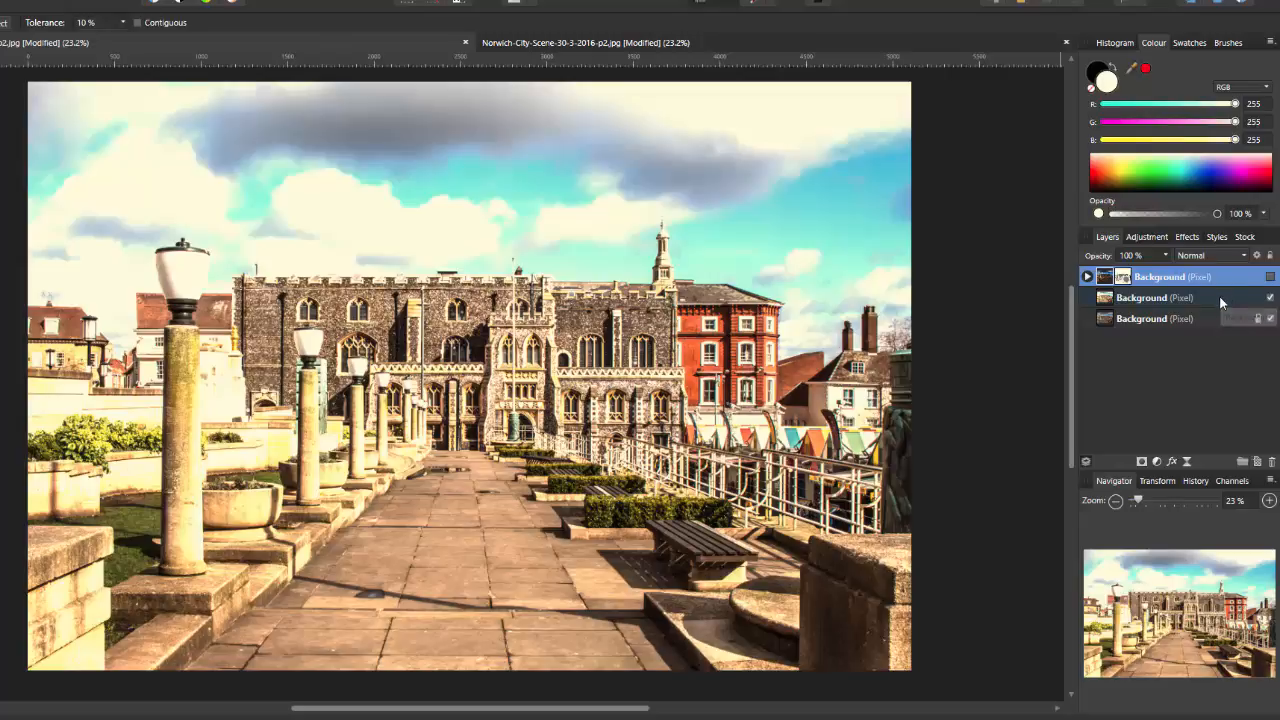
click(1220, 297)
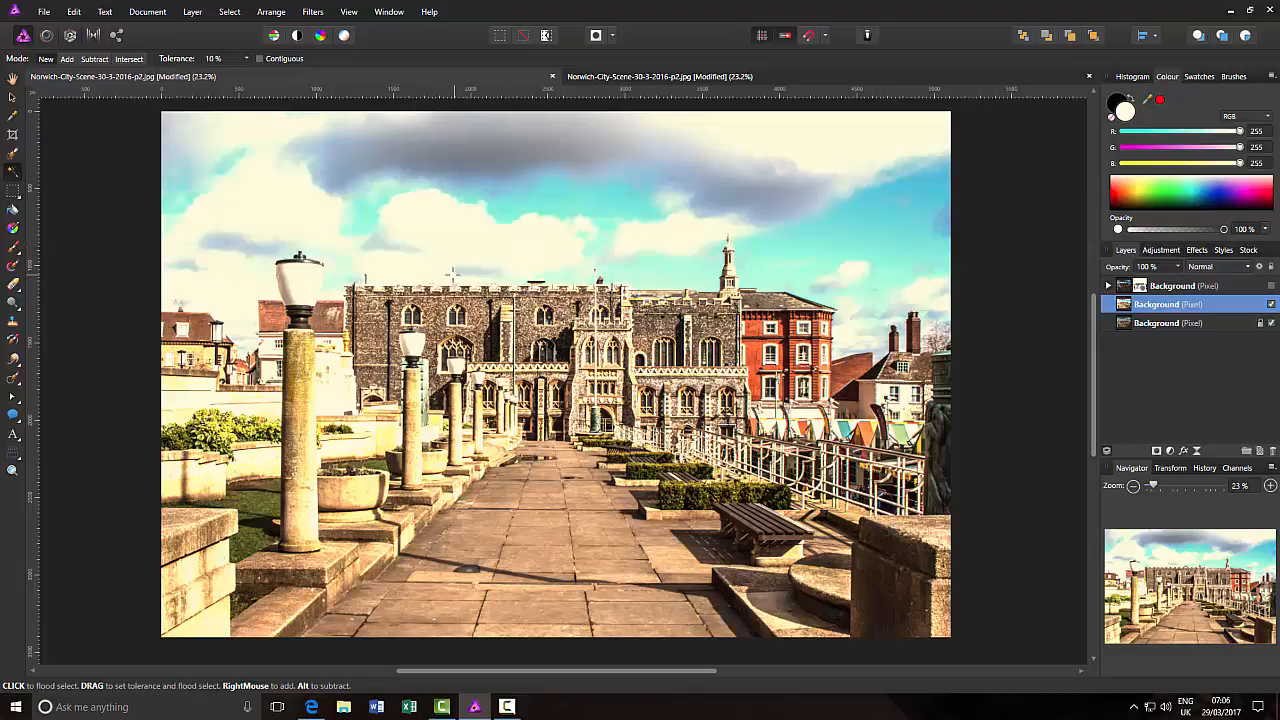
Flood-select the blown-out bright clouds and highlights of the middle Background copy and invert the pixel selection
click(445, 222)
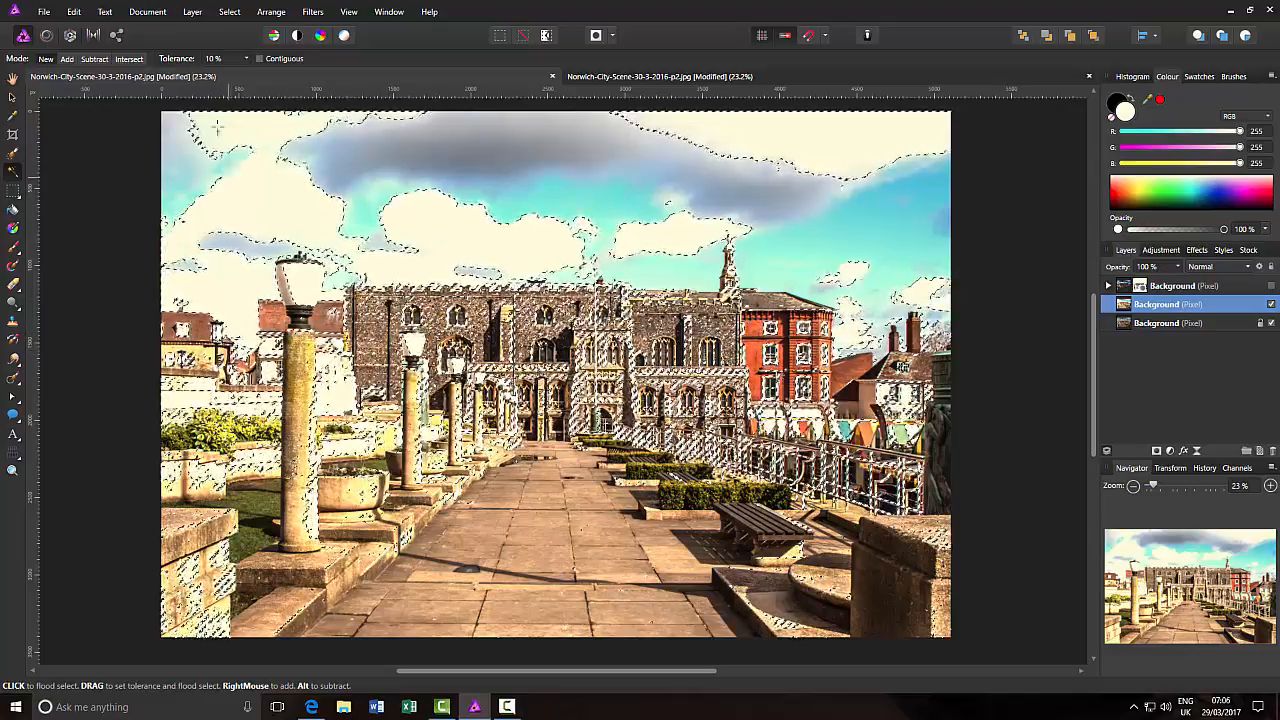
click(230, 12)
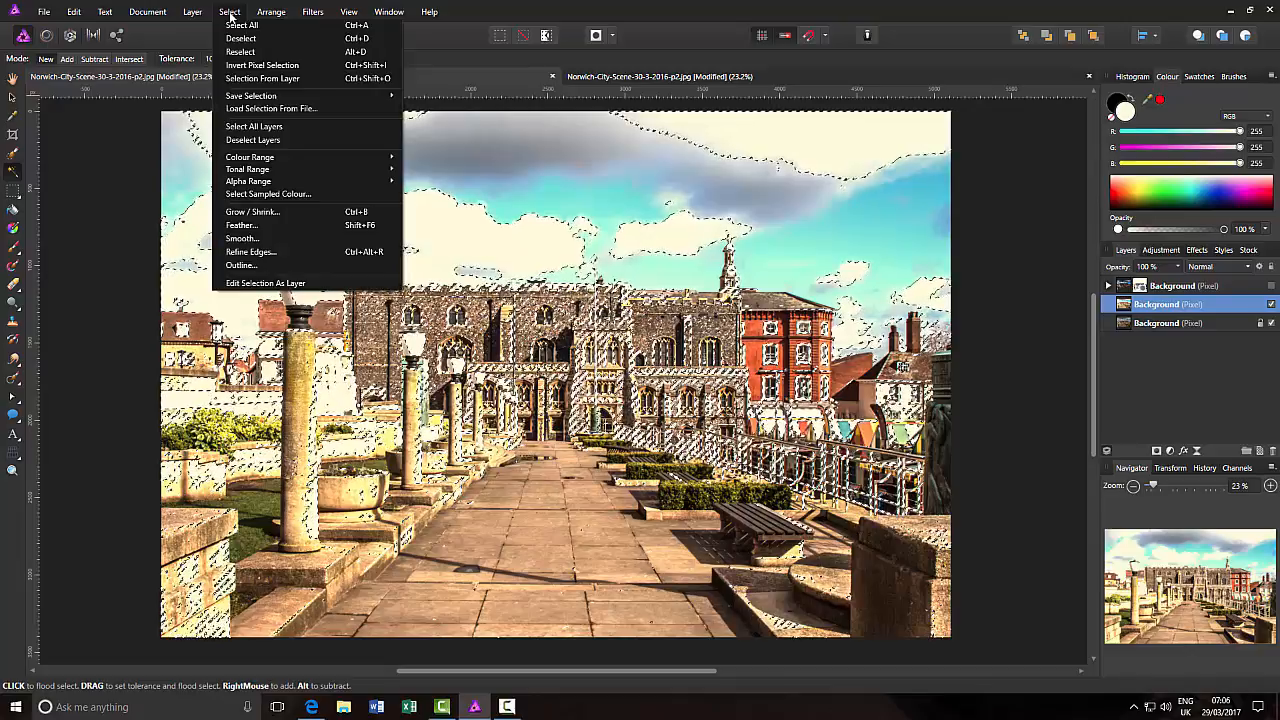
click(271, 65)
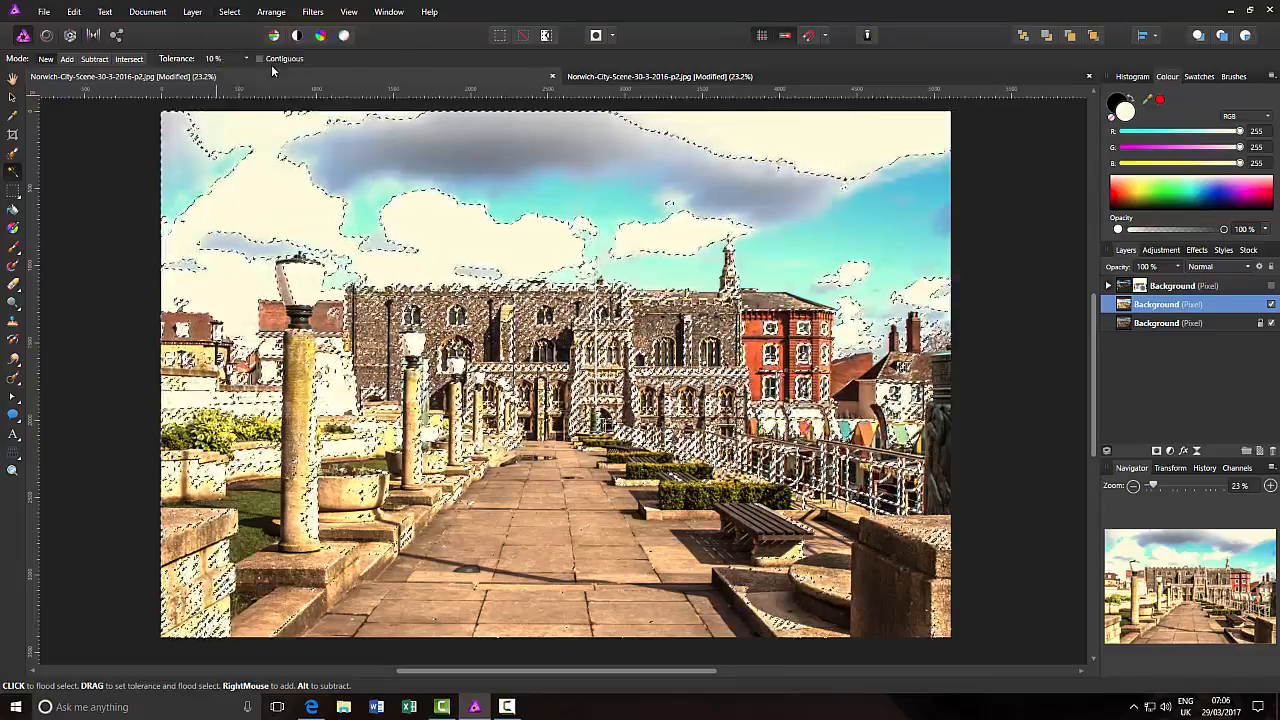
Feather the inverted highlight selection by 46.2 px and add it as a mask on the middle Background copy
click(229, 12)
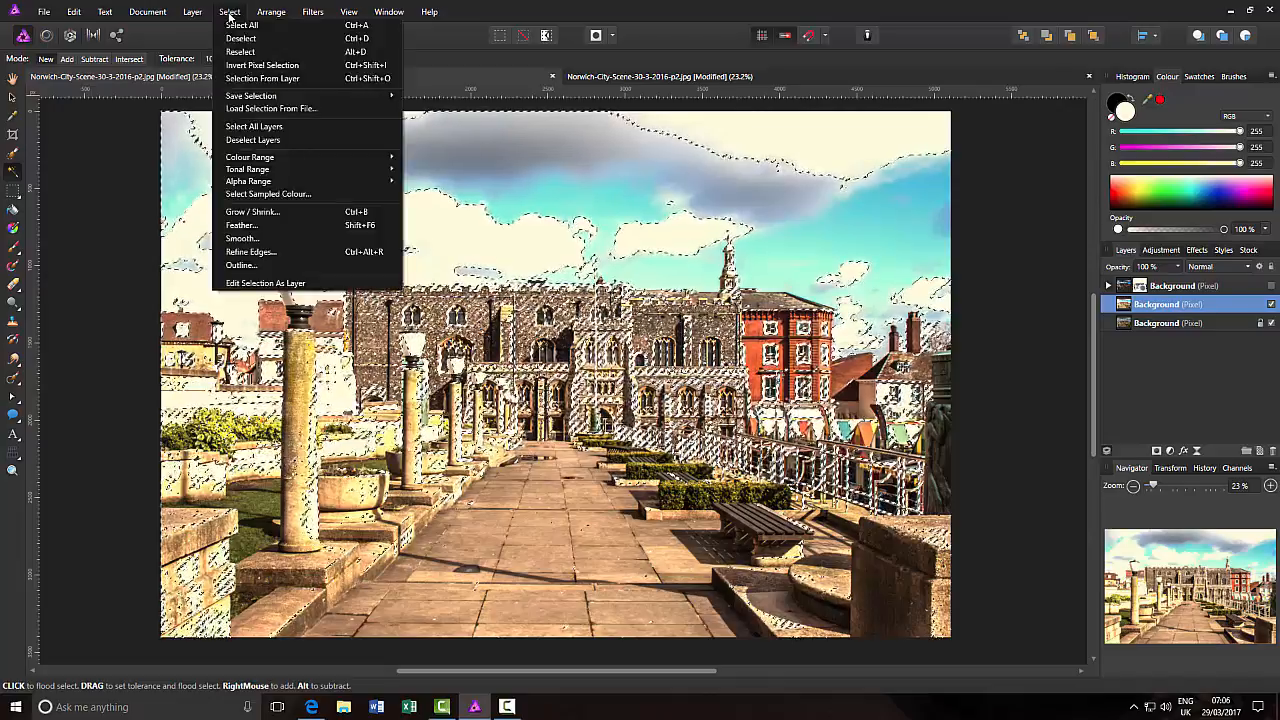
click(240, 226)
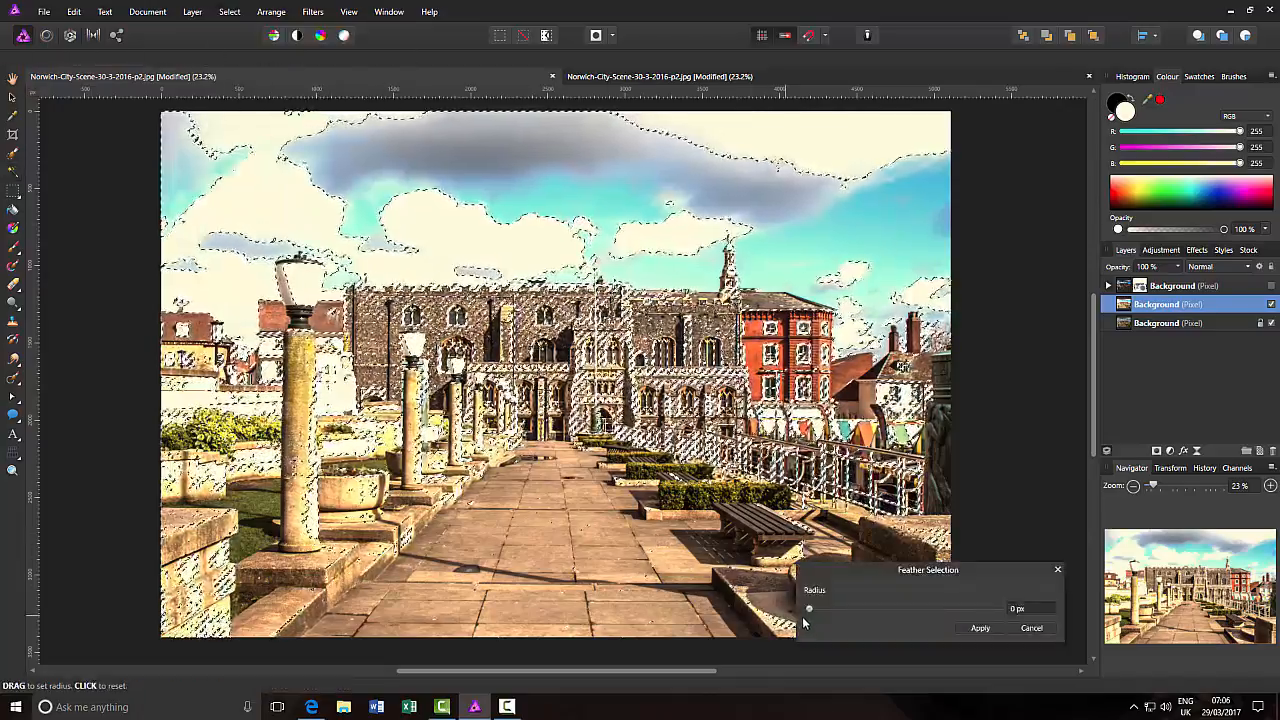
drag(809, 609, 818, 612)
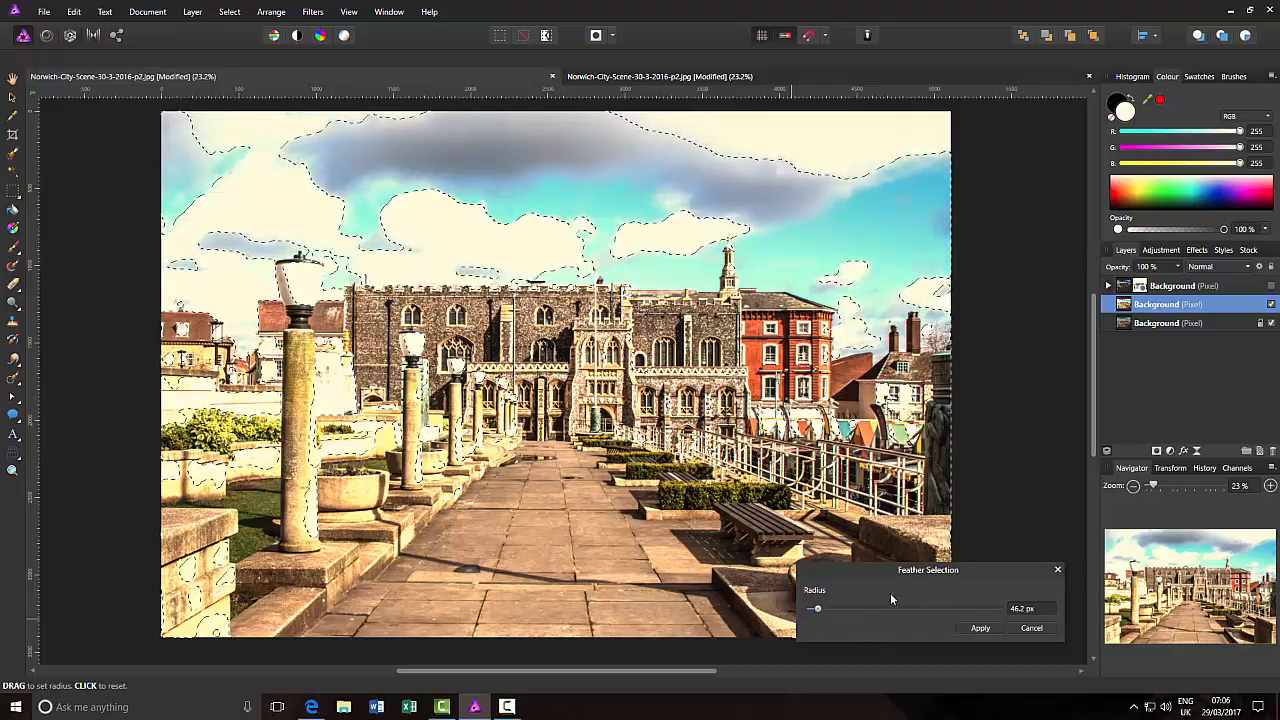
click(980, 628)
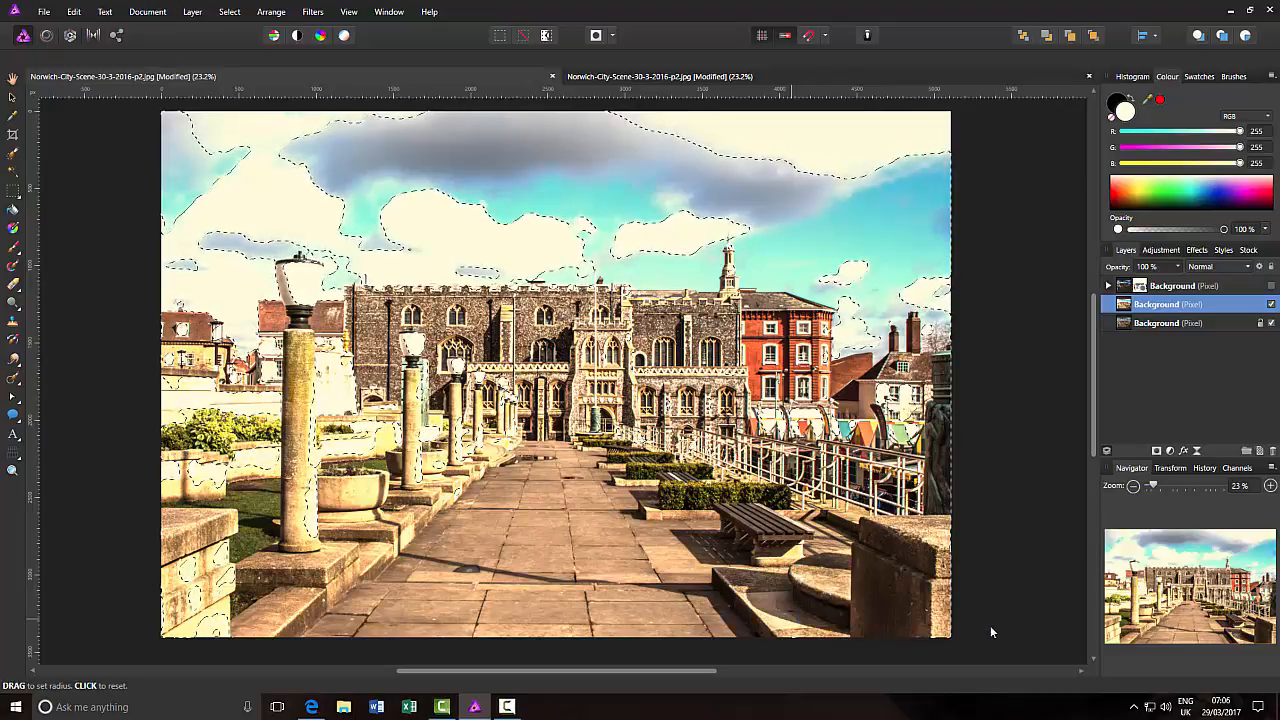
key(w)
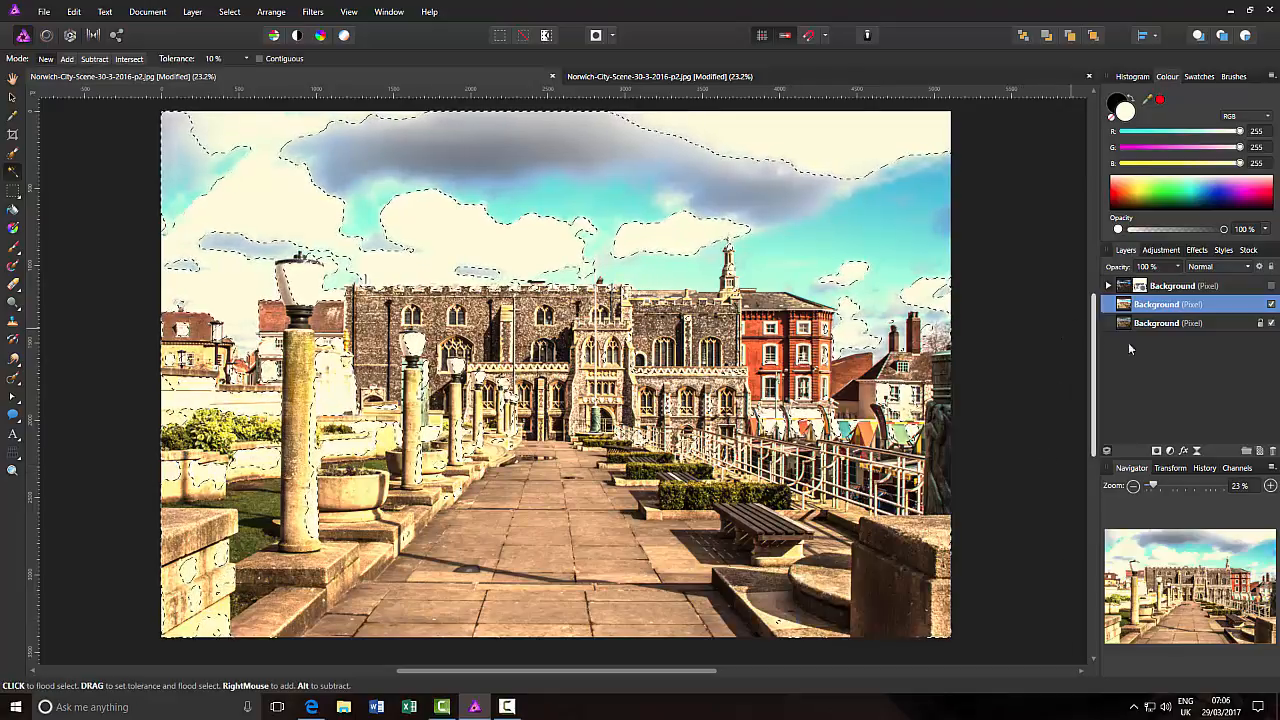
click(1158, 451)
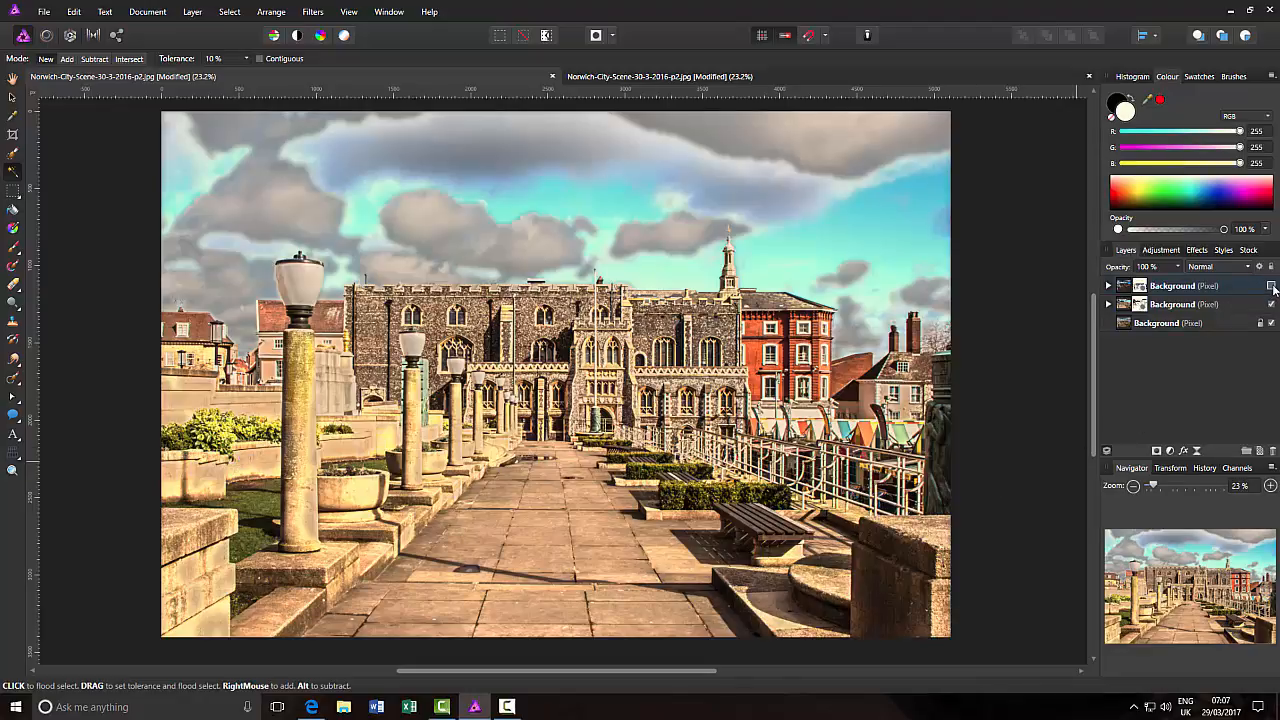
Make the topmost Background layer visible again and merge all visible layers into a new pixel layer above it
click(1271, 286)
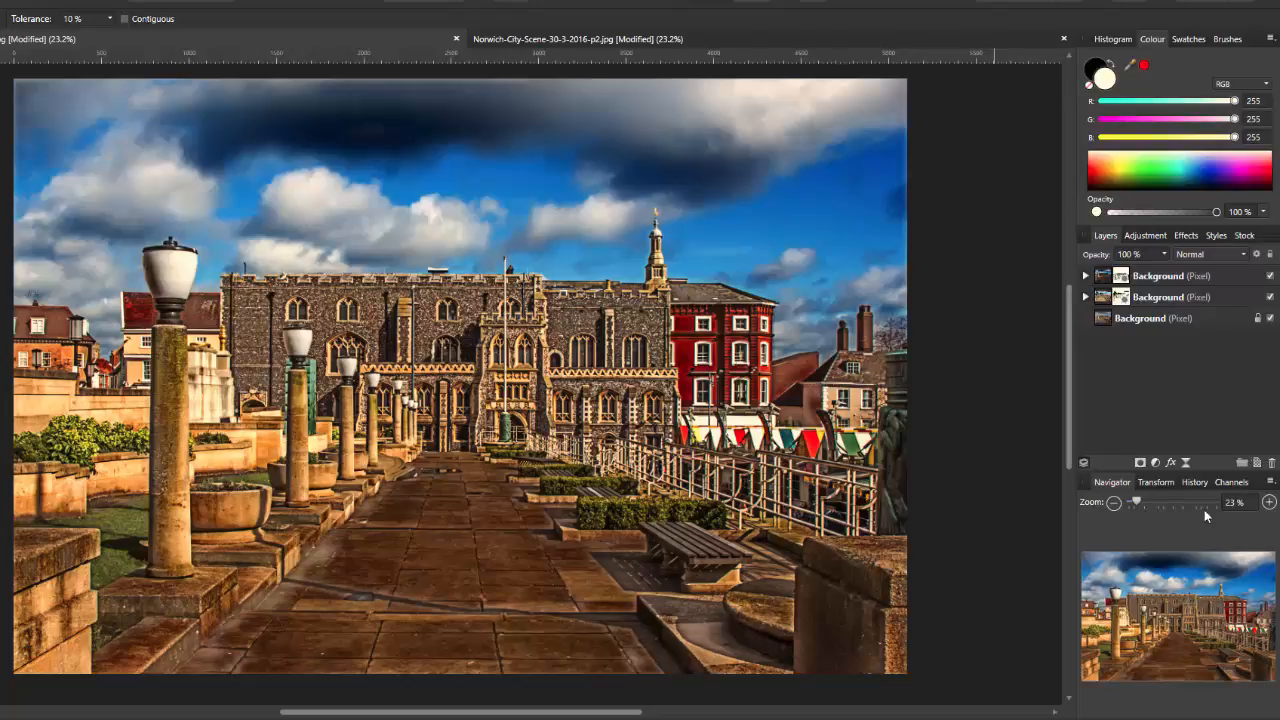
click(1231, 280)
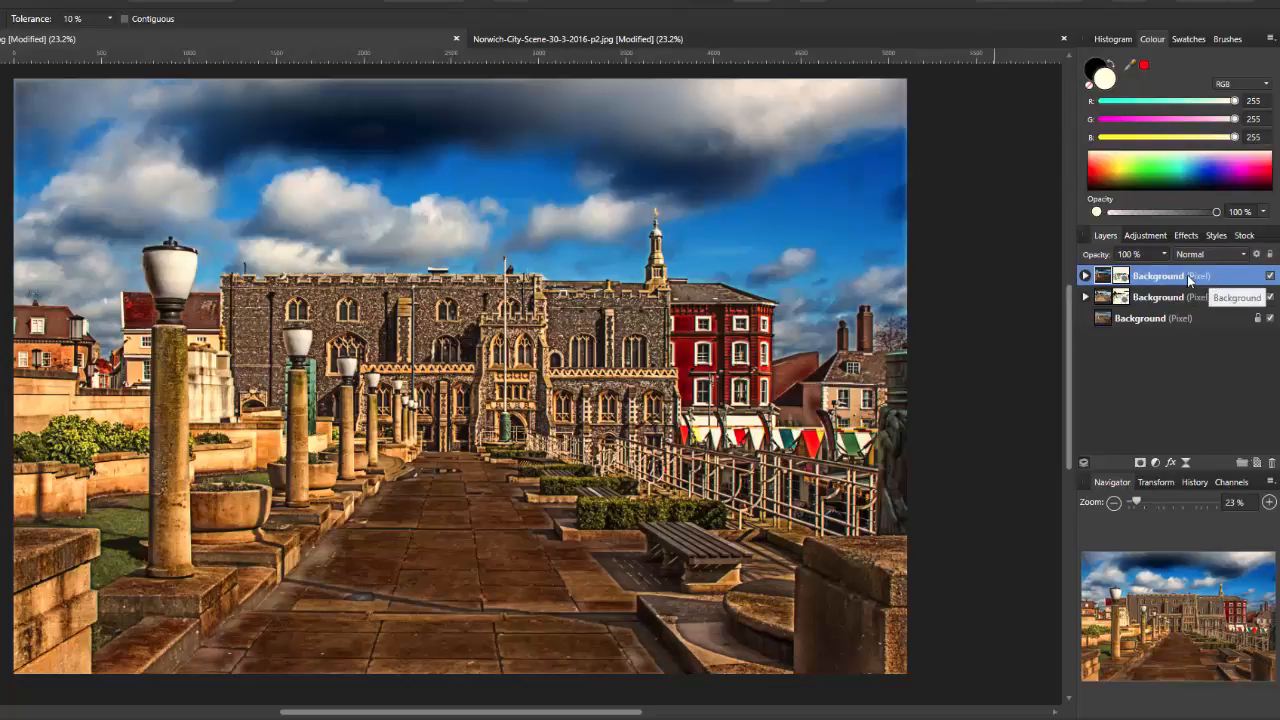
right_click(1188, 281)
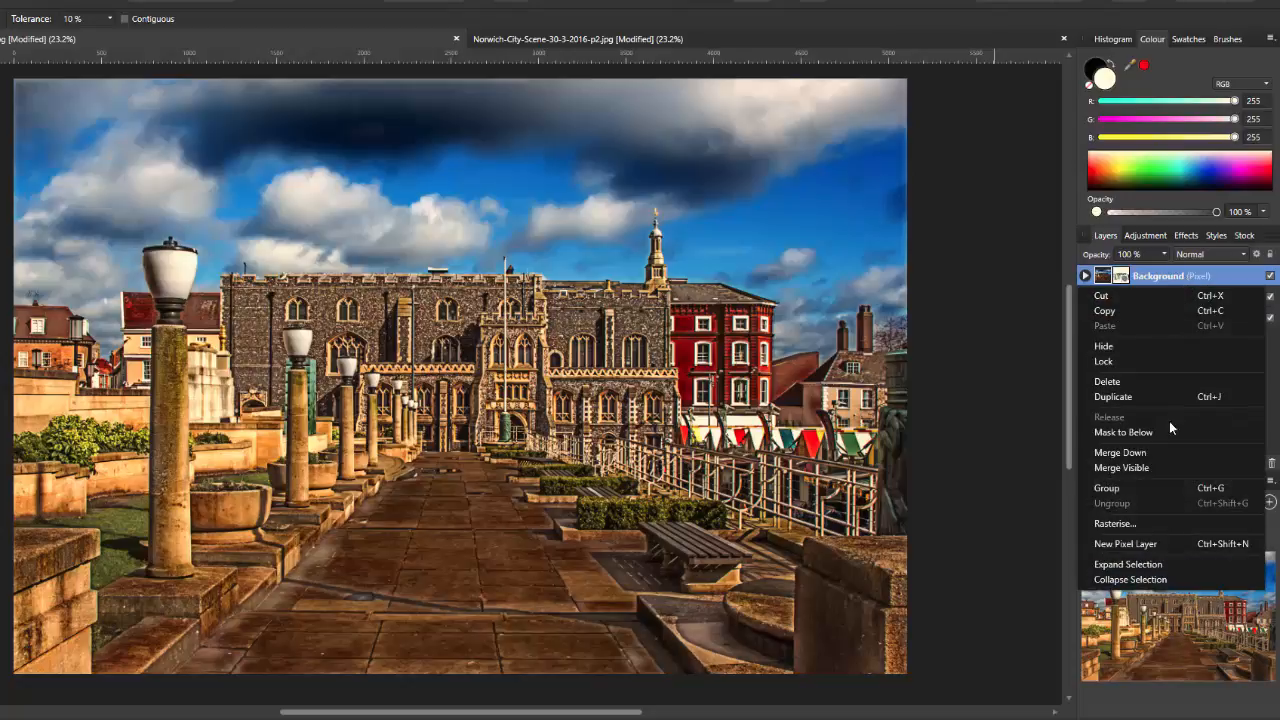
click(1135, 468)
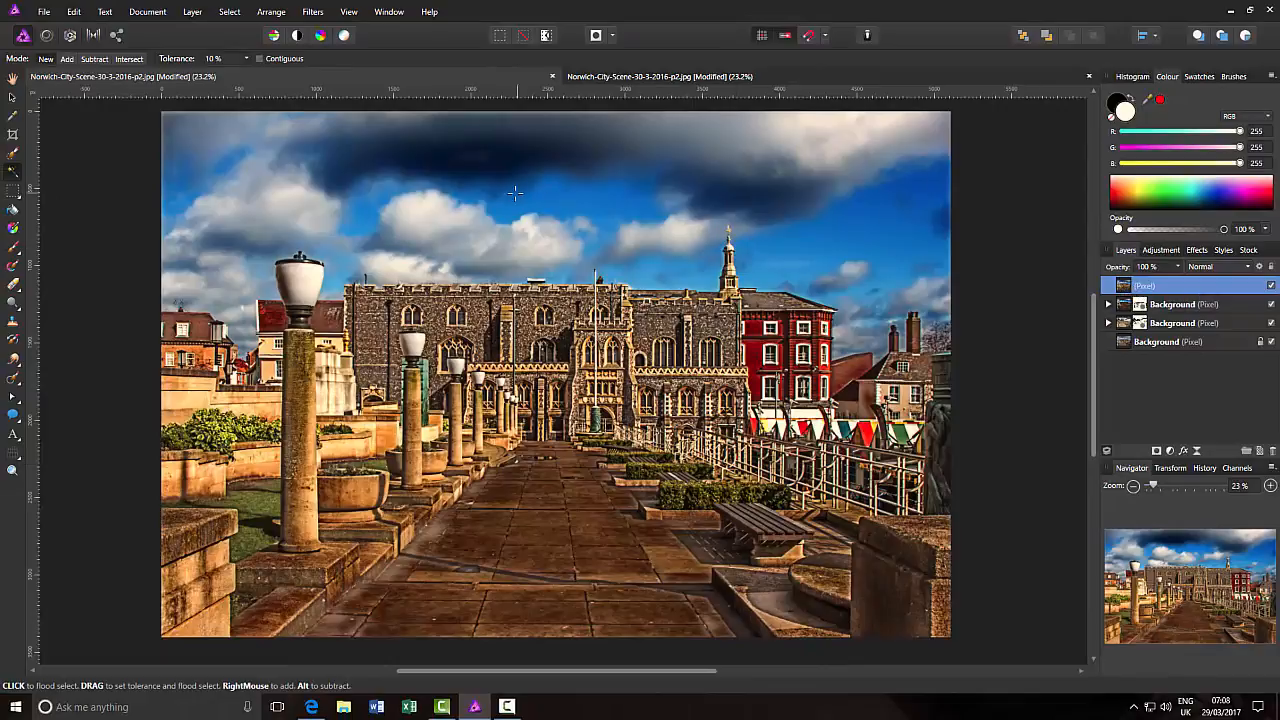
Apply a monochrome High Pass filter with a 10.5 px radius to the merged pixel layer and set its blend mode to Overlay
click(315, 12)
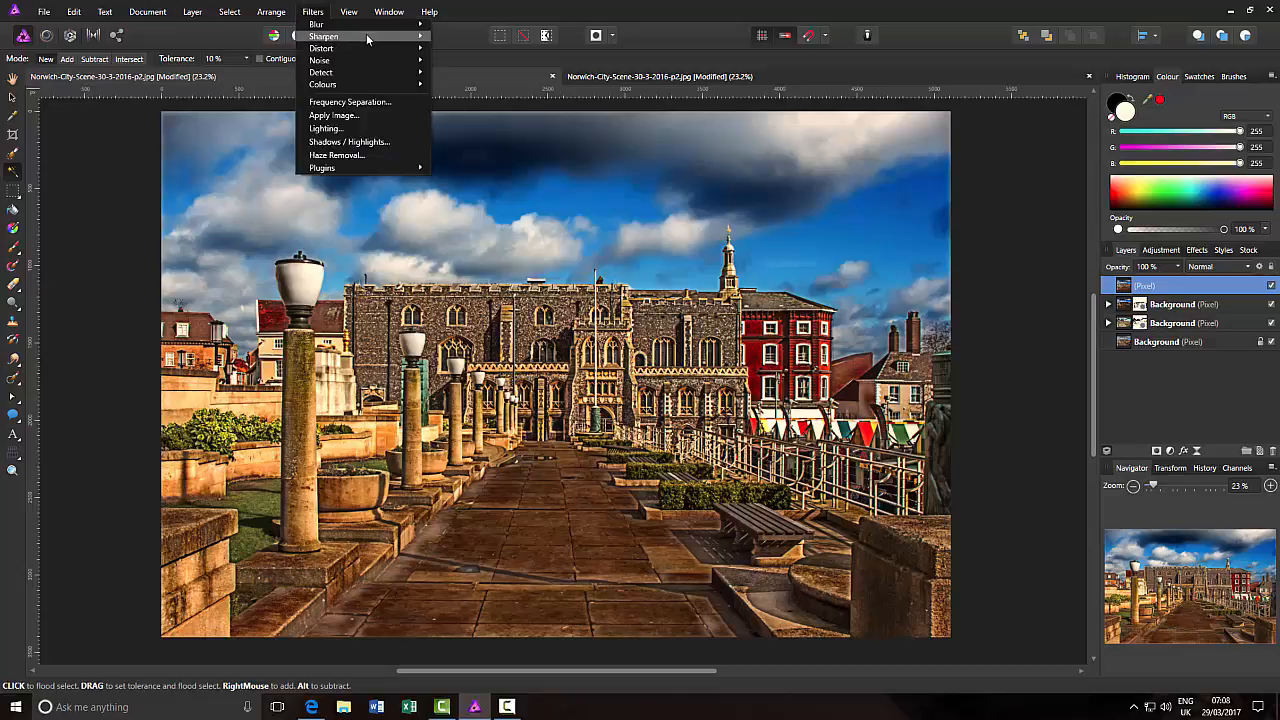
mouse_move(380, 39)
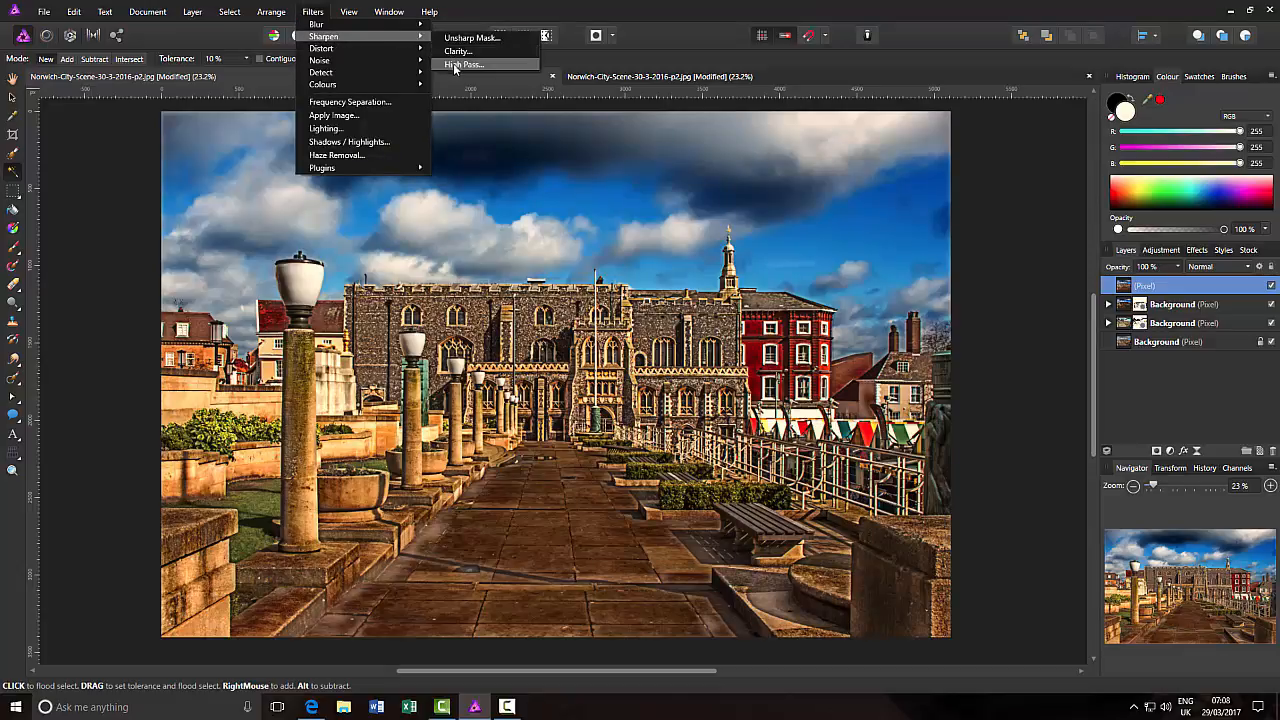
click(454, 64)
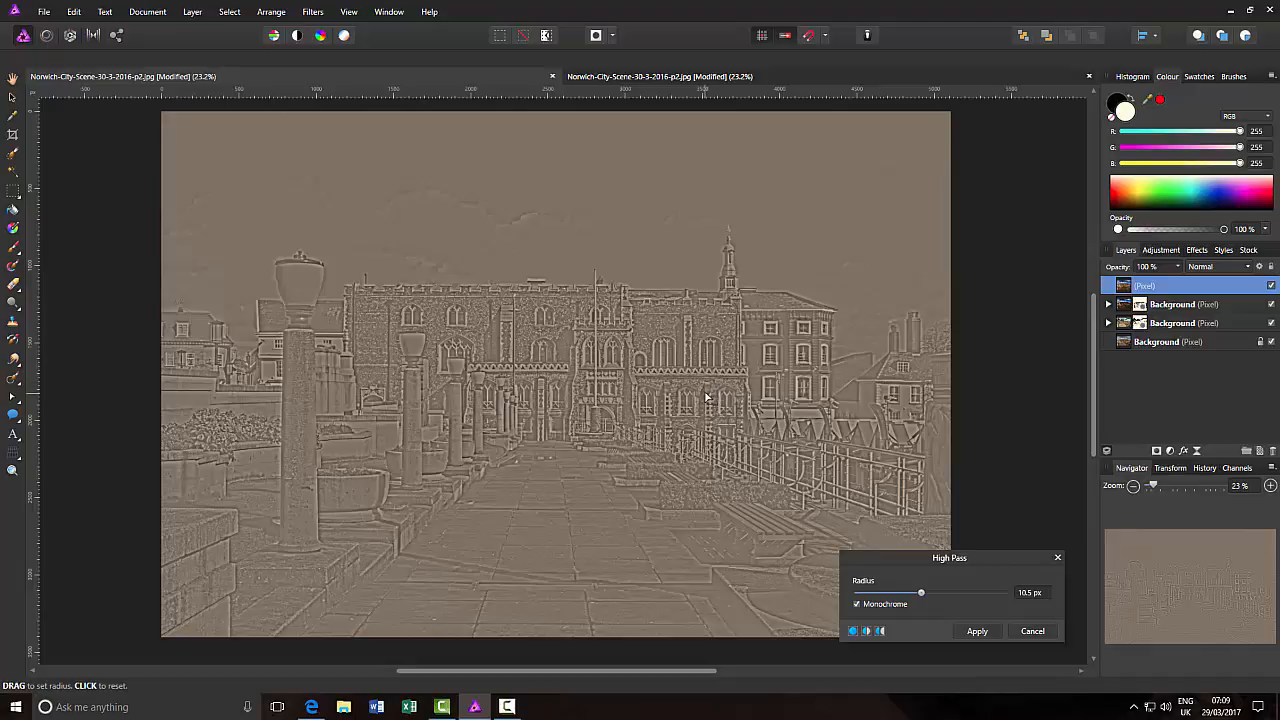
click(977, 631)
key(w)
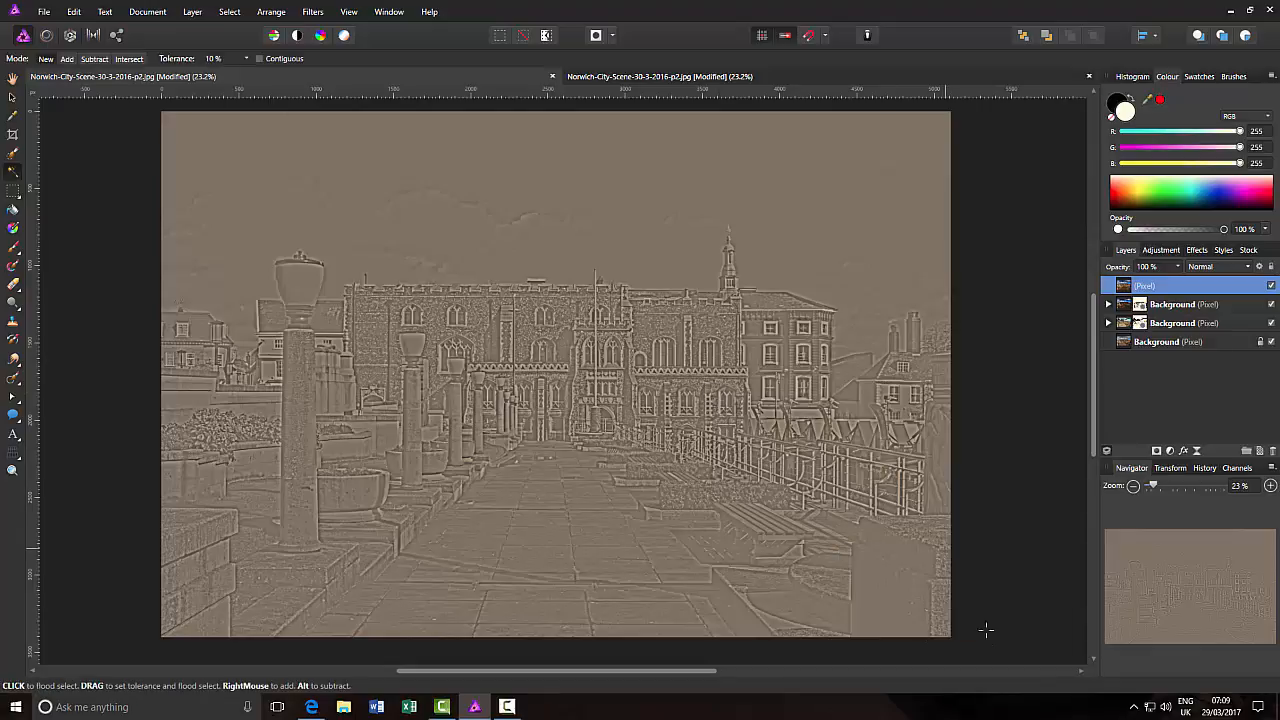
click(1248, 270)
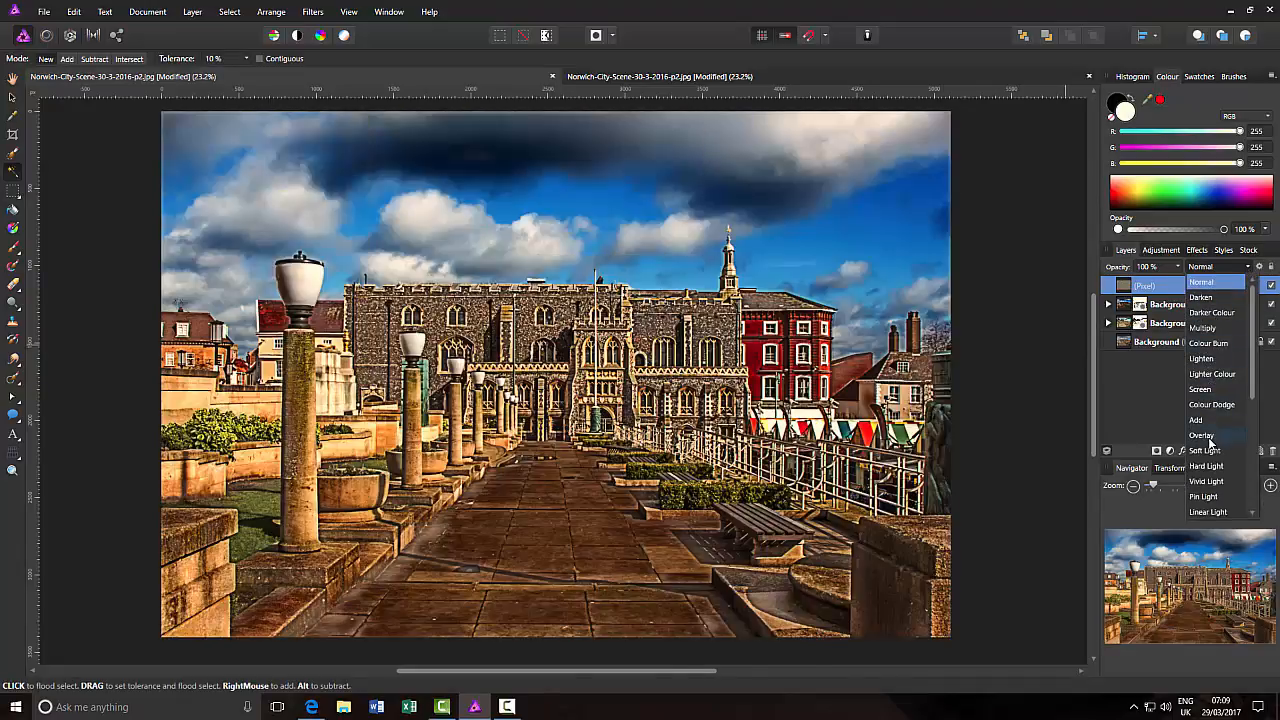
click(1208, 436)
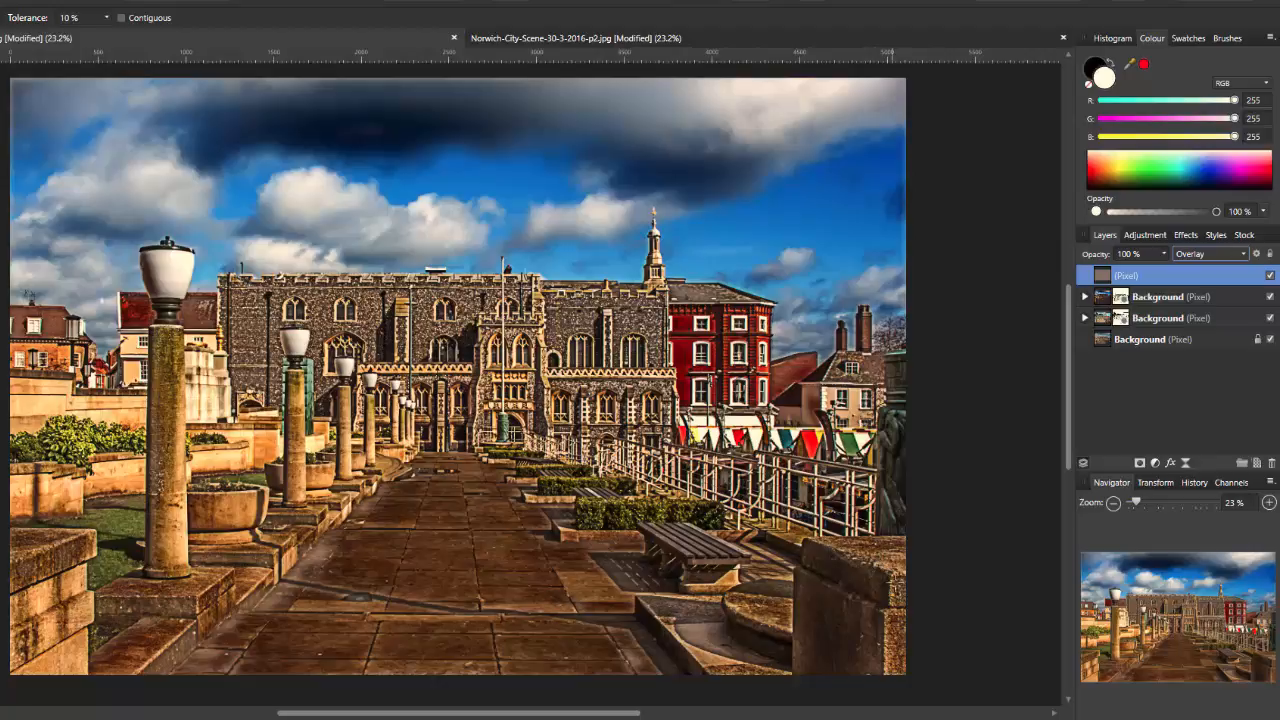
Toggle the visibility of the Overlay high-pass layer repeatedly to compare the photo with and without sharpening
click(1271, 277)
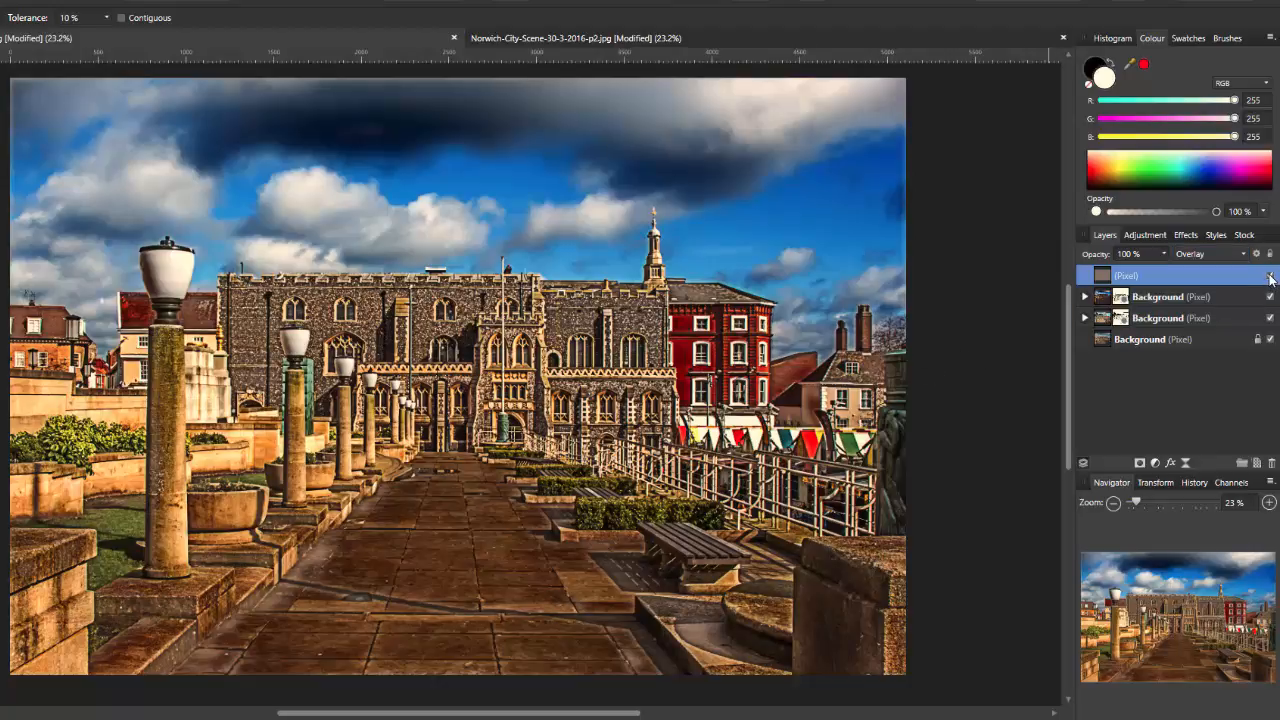
click(1271, 277)
click(1271, 277)
click(1271, 277)
click(1271, 277)
click(1271, 277)
click(1271, 277)
click(1271, 277)
click(1271, 277)
click(1271, 277)
click(1271, 277)
Duplicate the Overlay high-pass layer and compare the sharpening with the copy switched on and off, leaving it visible
right_click(1181, 279)
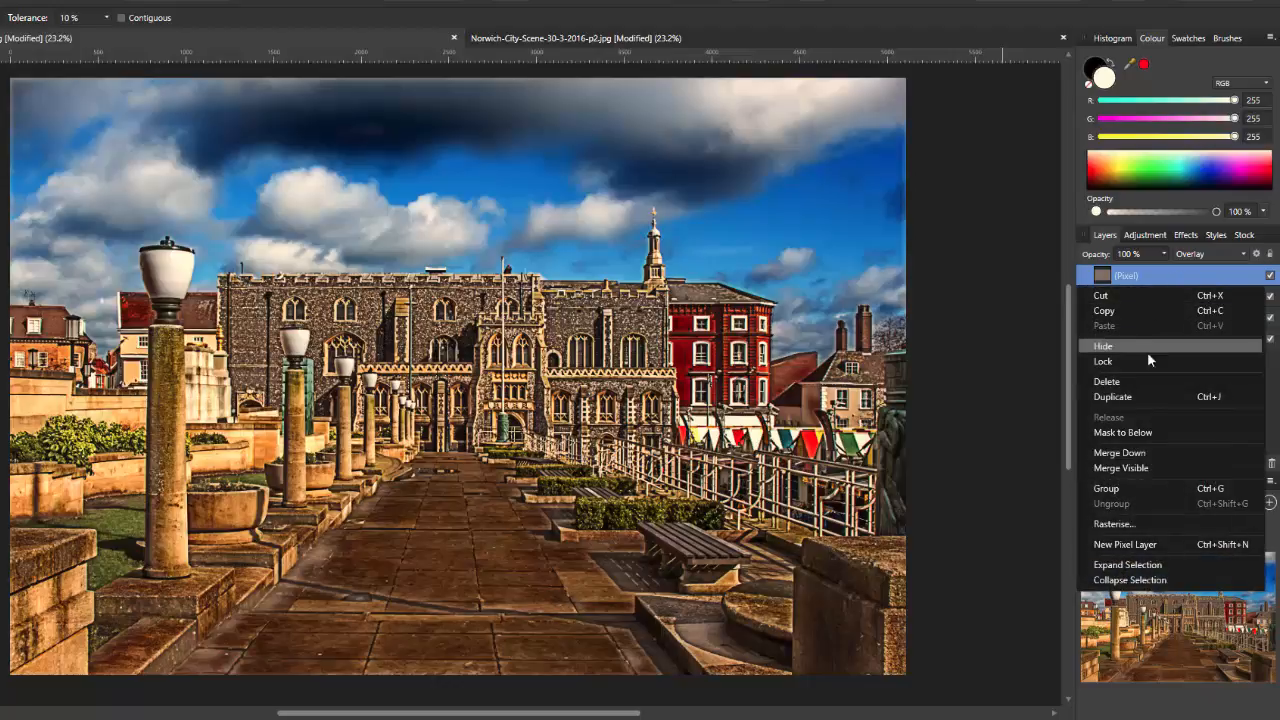
click(1113, 397)
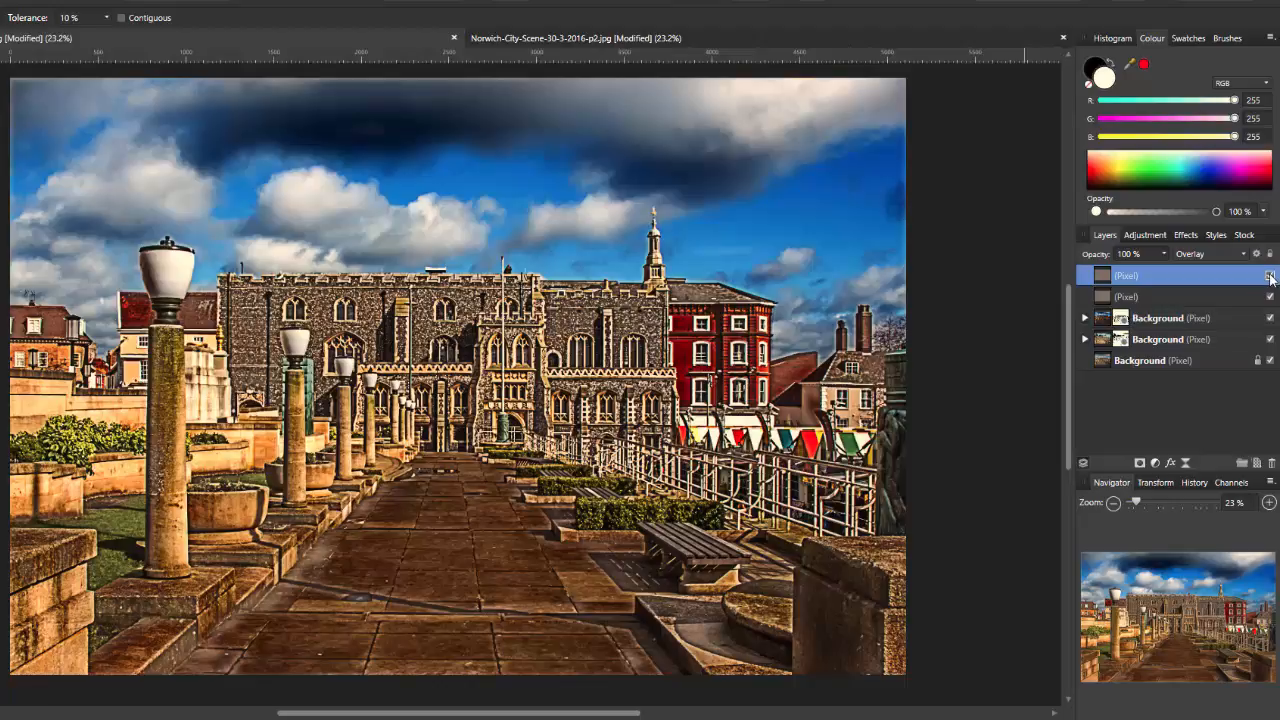
click(1270, 277)
click(1270, 277)
click(1270, 277)
click(1270, 277)
click(1271, 278)
Merge all visible layers into a new pixel layer with a 30.3 px Gaussian Blur, and set its blend mode to Soft Light
right_click(1158, 276)
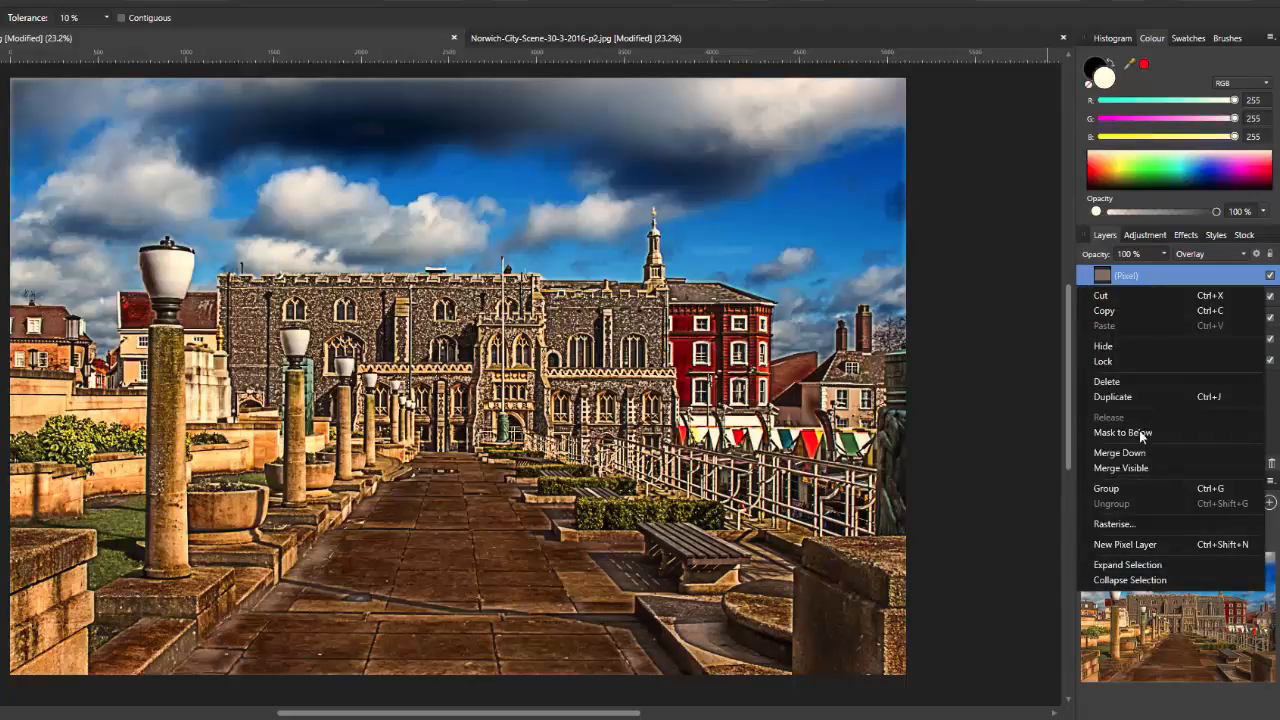
click(1122, 468)
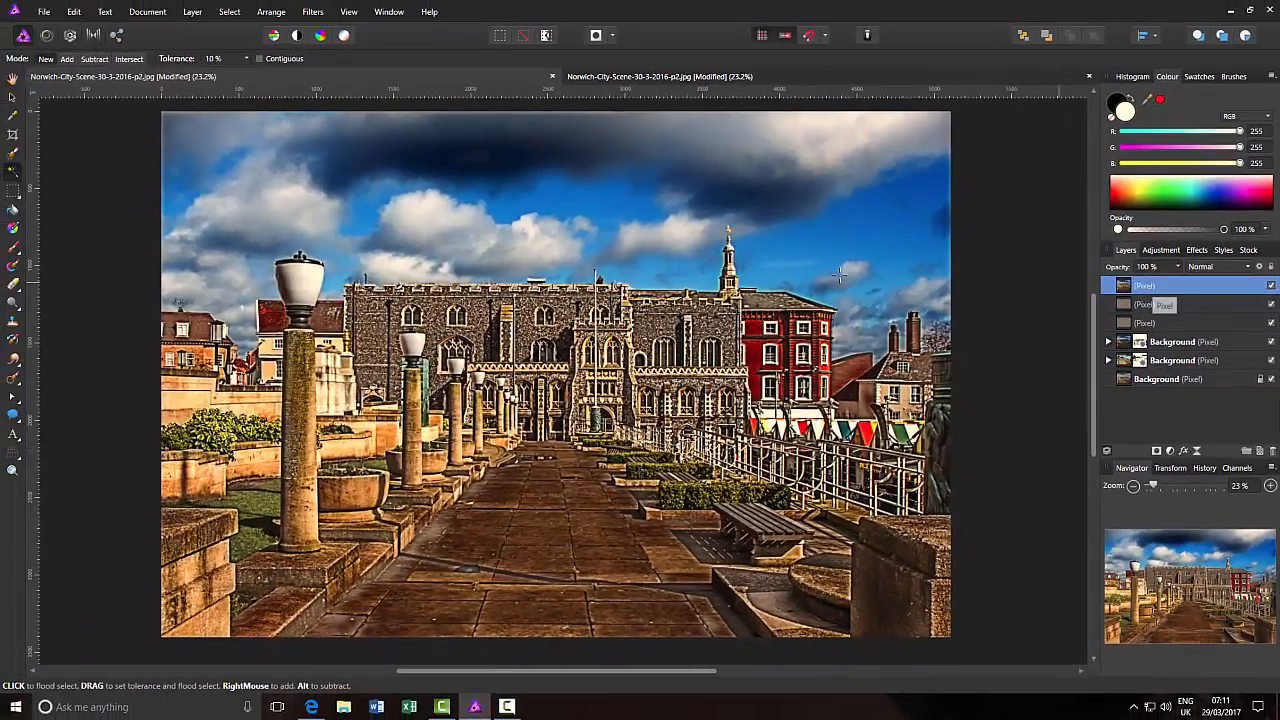
click(314, 14)
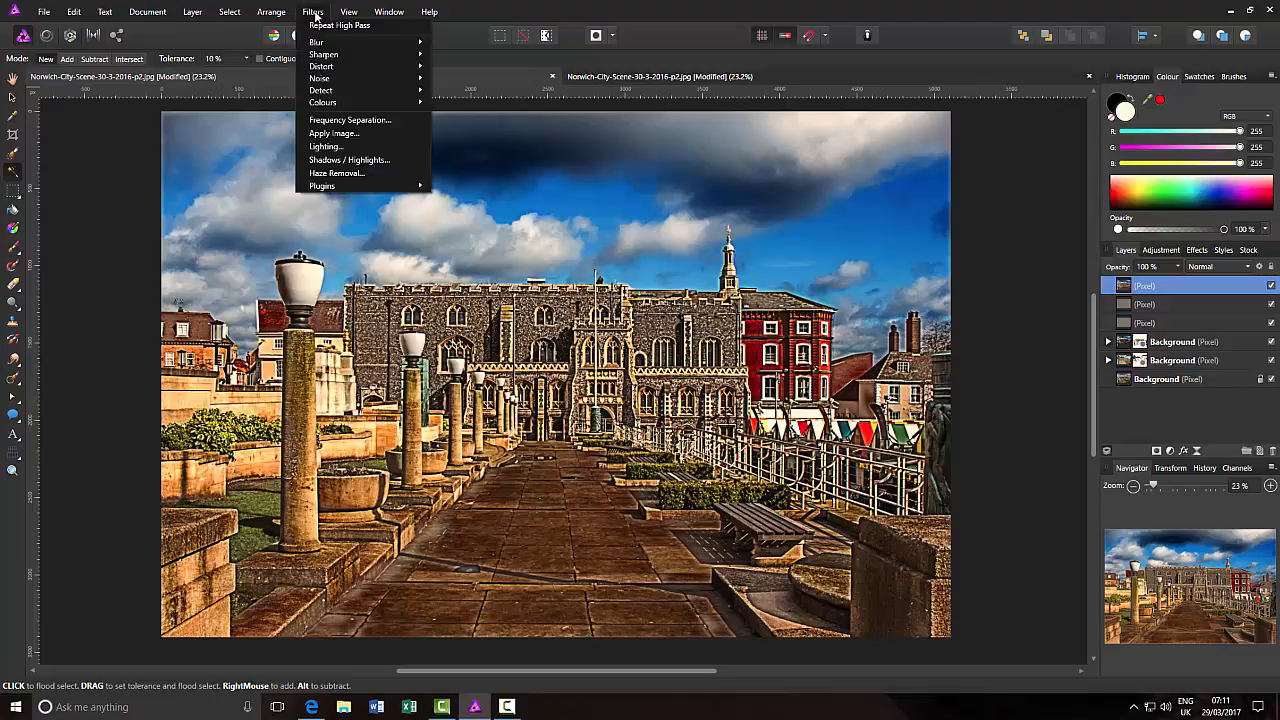
mouse_move(372, 42)
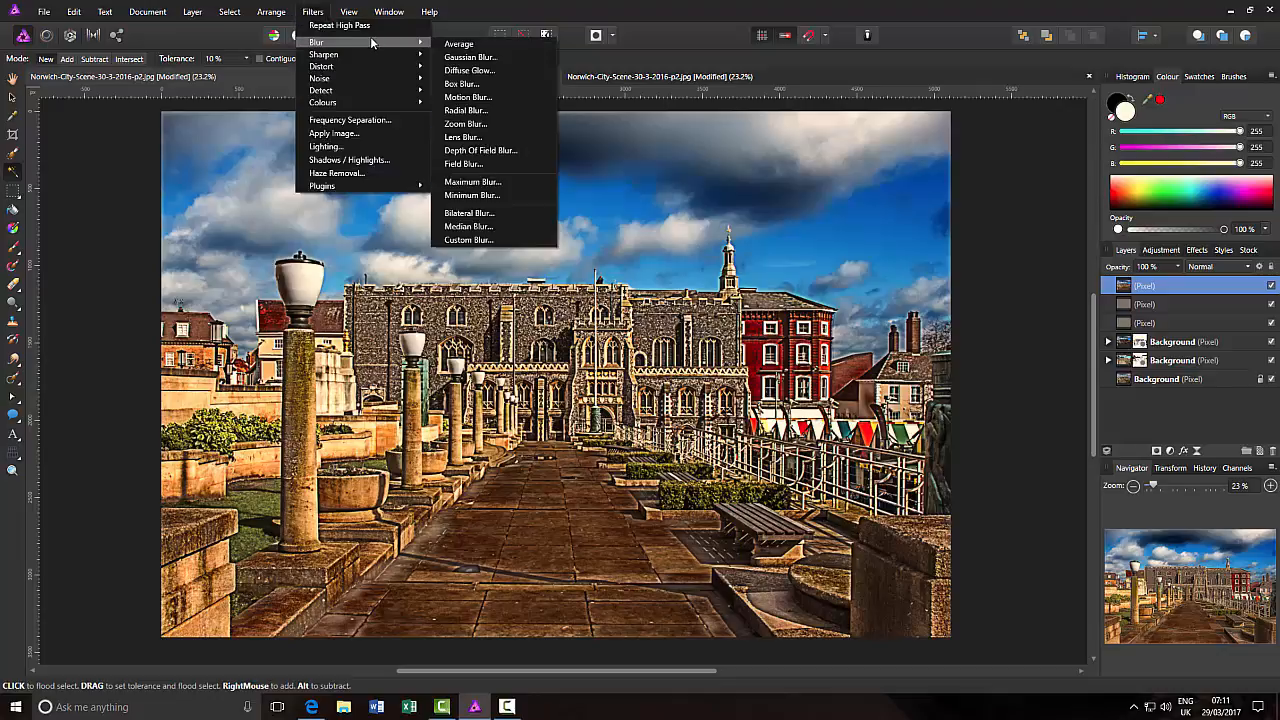
click(471, 60)
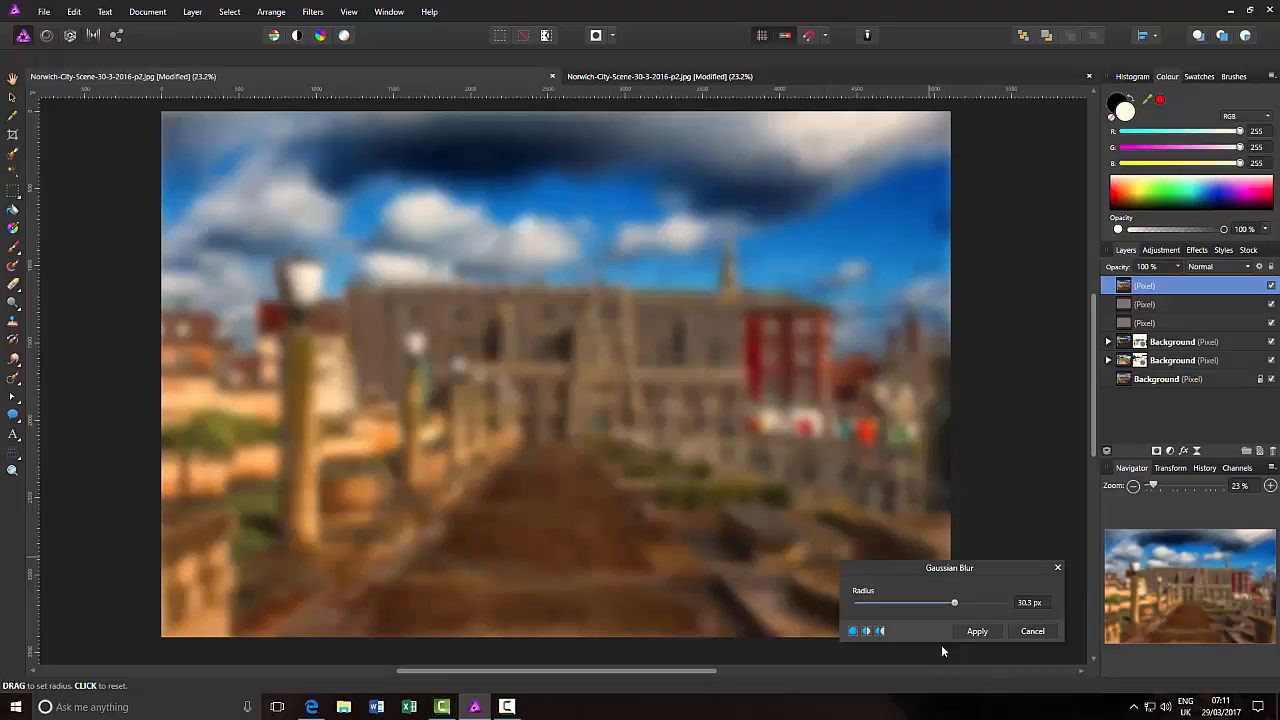
click(977, 631)
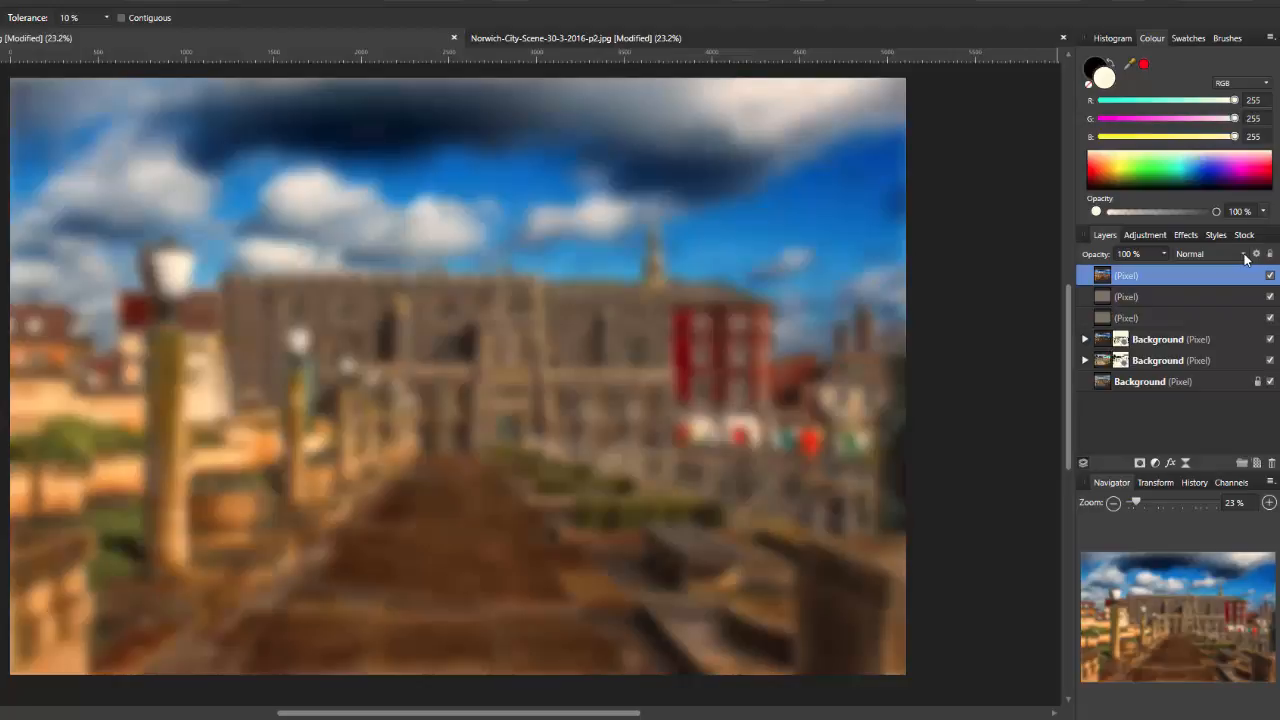
click(1245, 257)
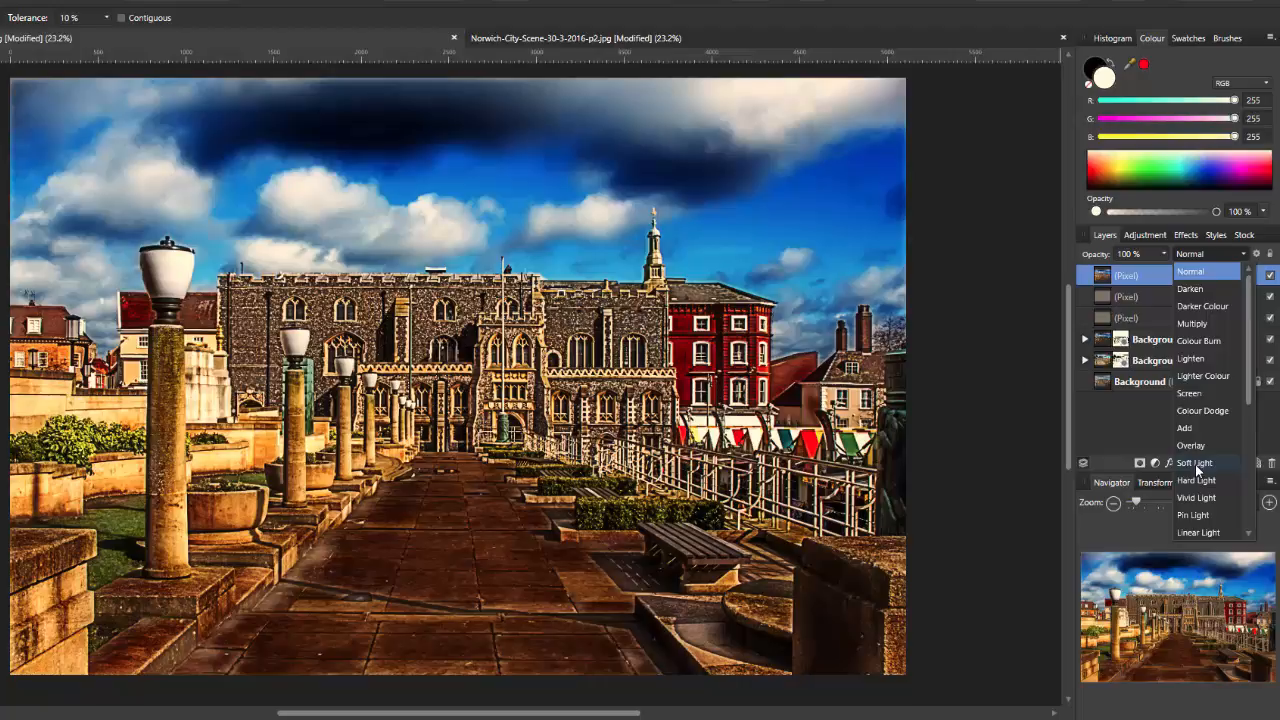
click(1195, 463)
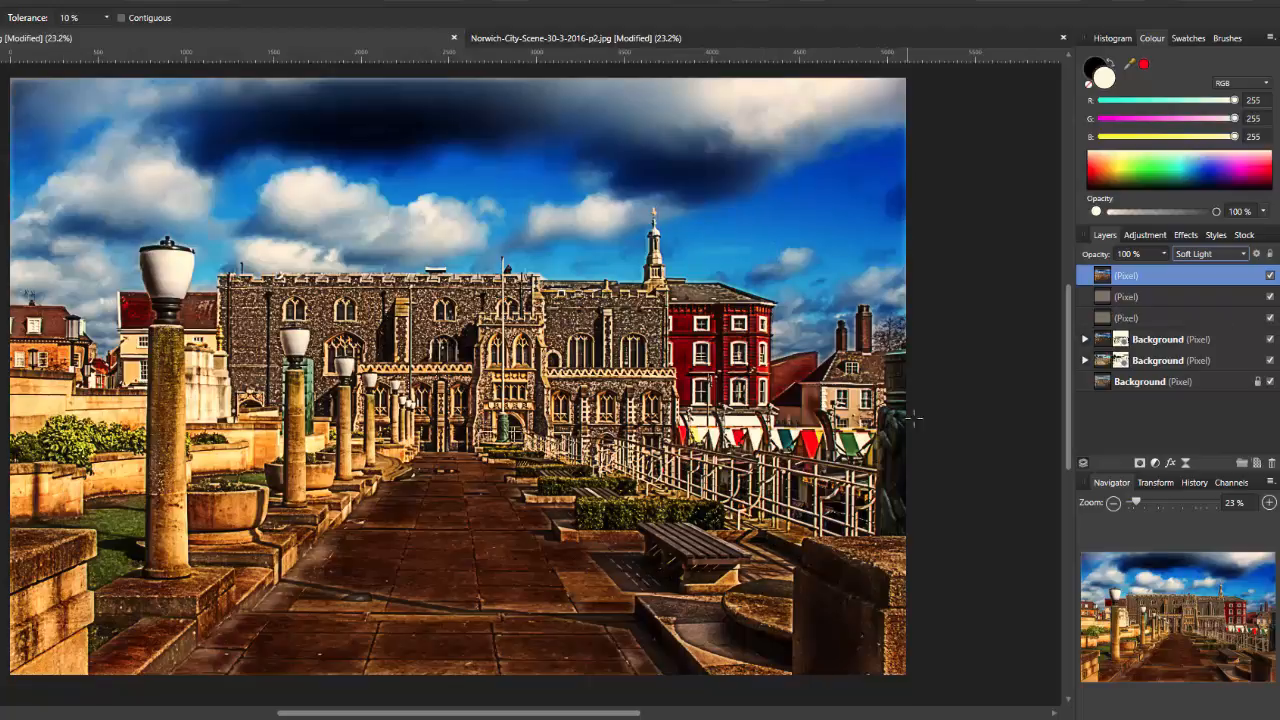
Add an HSL adjustment above the blurred layer with Saturation Shift set to -100% to turn the photo black and white
click(1139, 234)
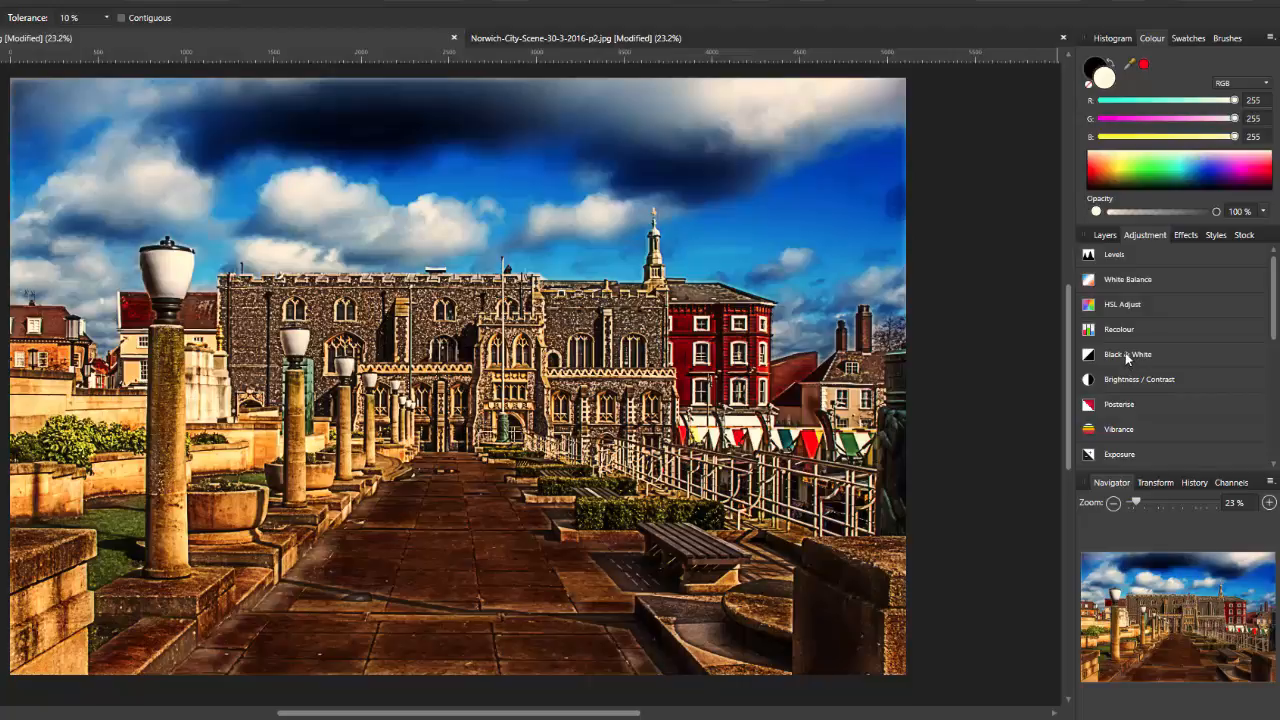
click(1116, 309)
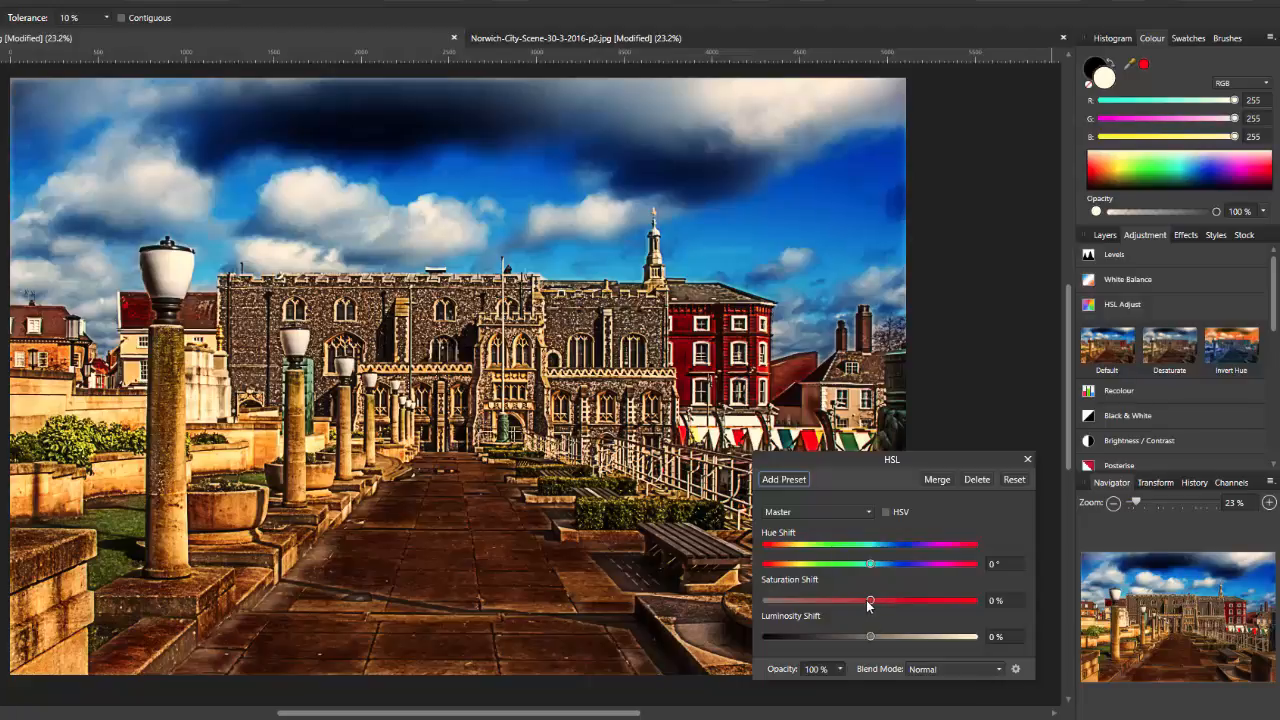
drag(870, 600, 744, 606)
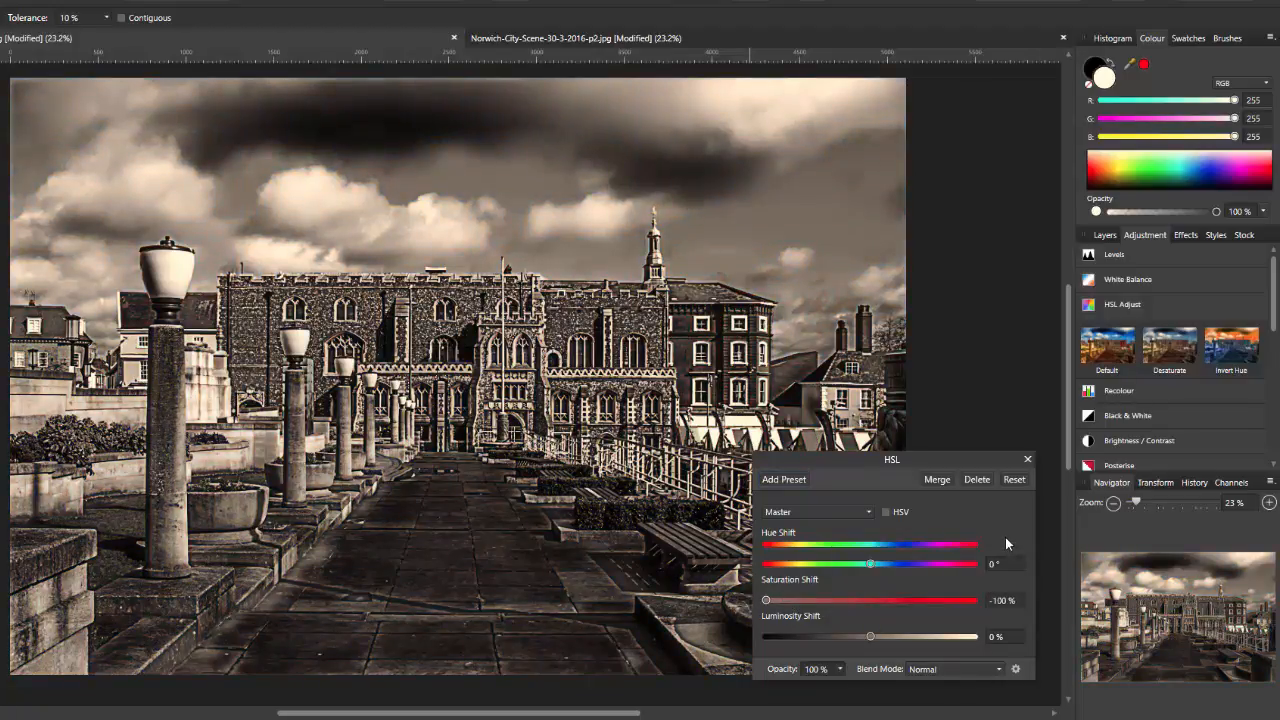
click(1027, 460)
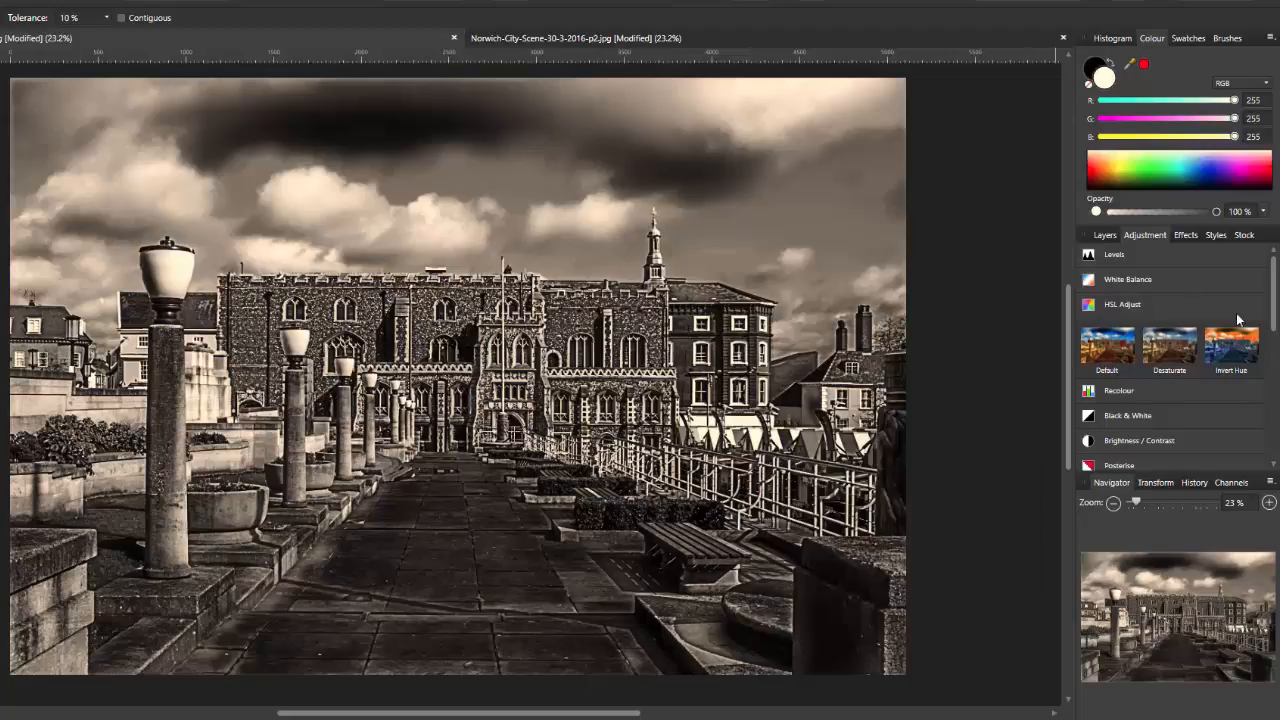
Add a Brightness / Contrast adjustment with brightness at -10% and contrast at 19%
click(1161, 440)
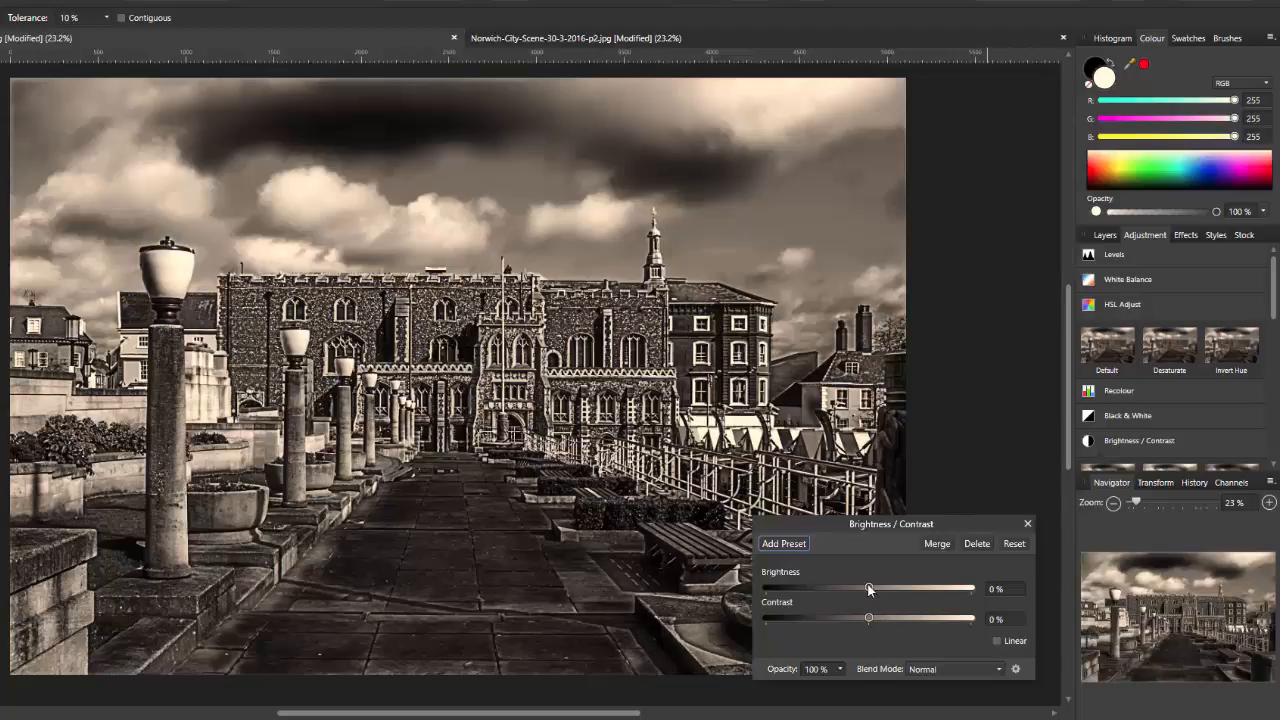
drag(869, 589, 866, 589)
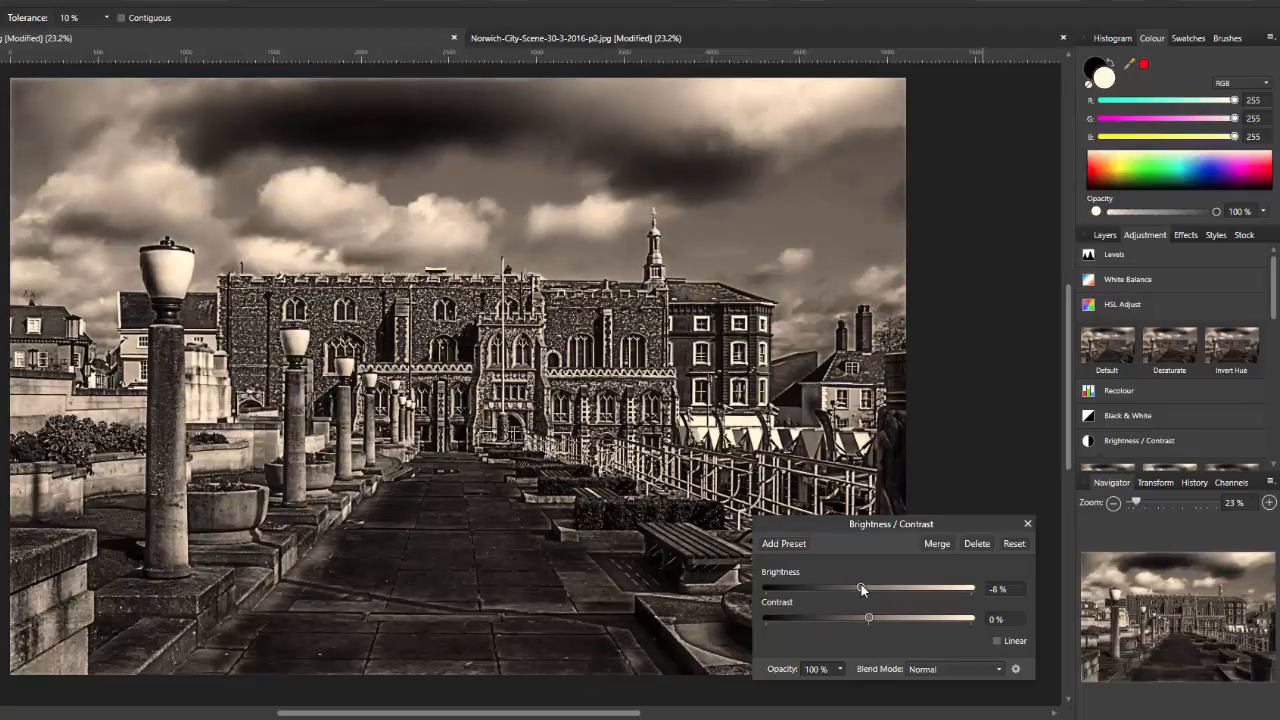
drag(861, 584, 858, 583)
drag(876, 618, 889, 621)
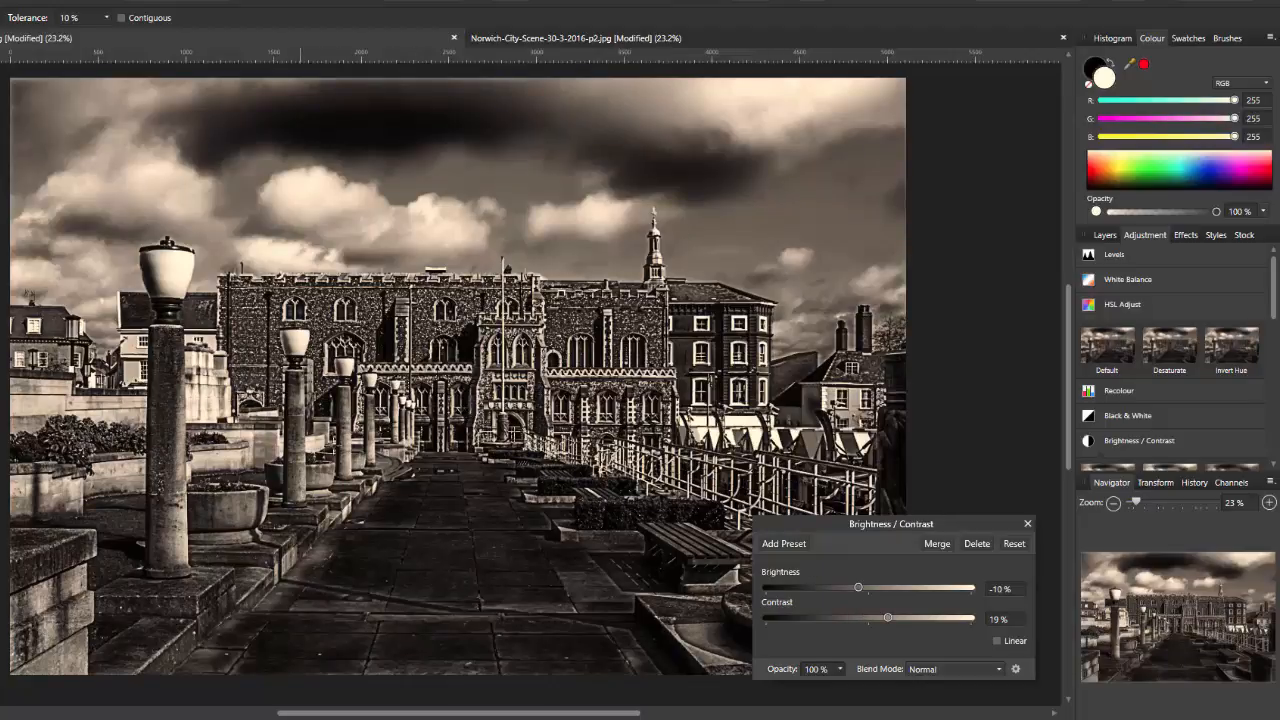
click(1027, 524)
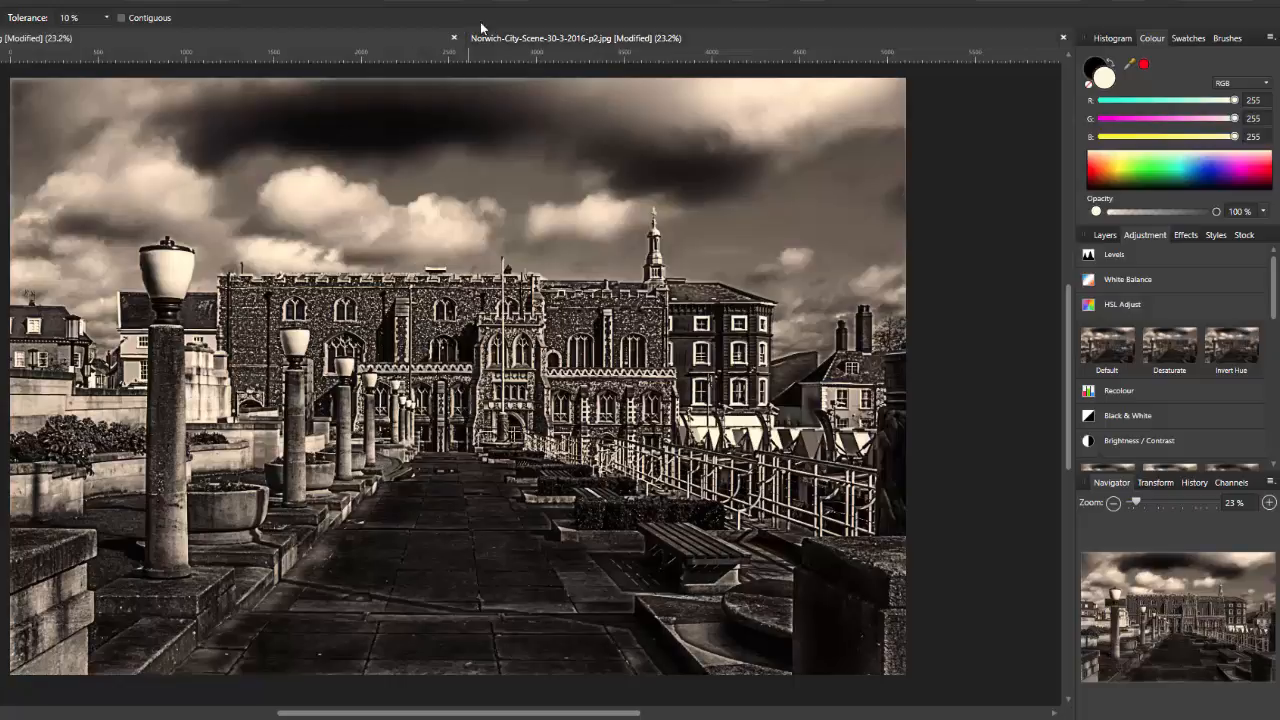
Compare the black-and-white result with the photo in the other open document, and return to the edited one
click(719, 38)
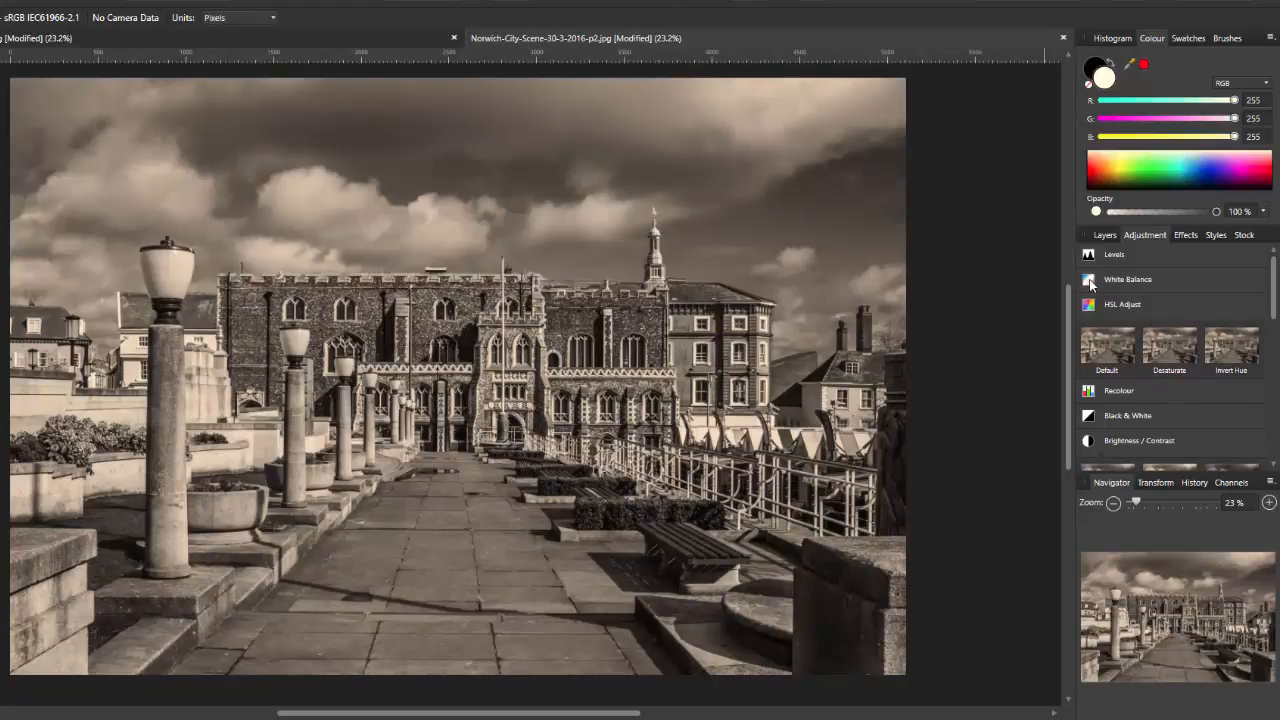
click(302, 40)
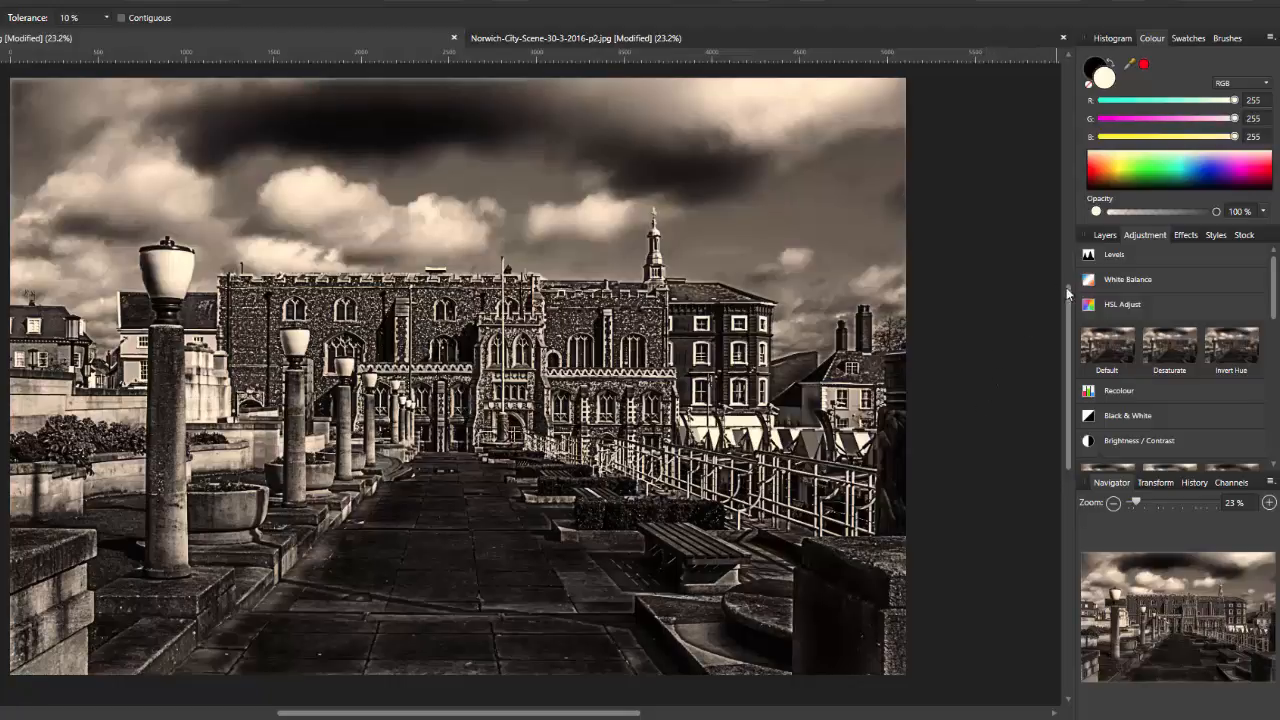
Toggle the visibility of all layers above the locked Background together to compare before and after, leaving them visible with only Brightness / Contrast selected
click(1108, 234)
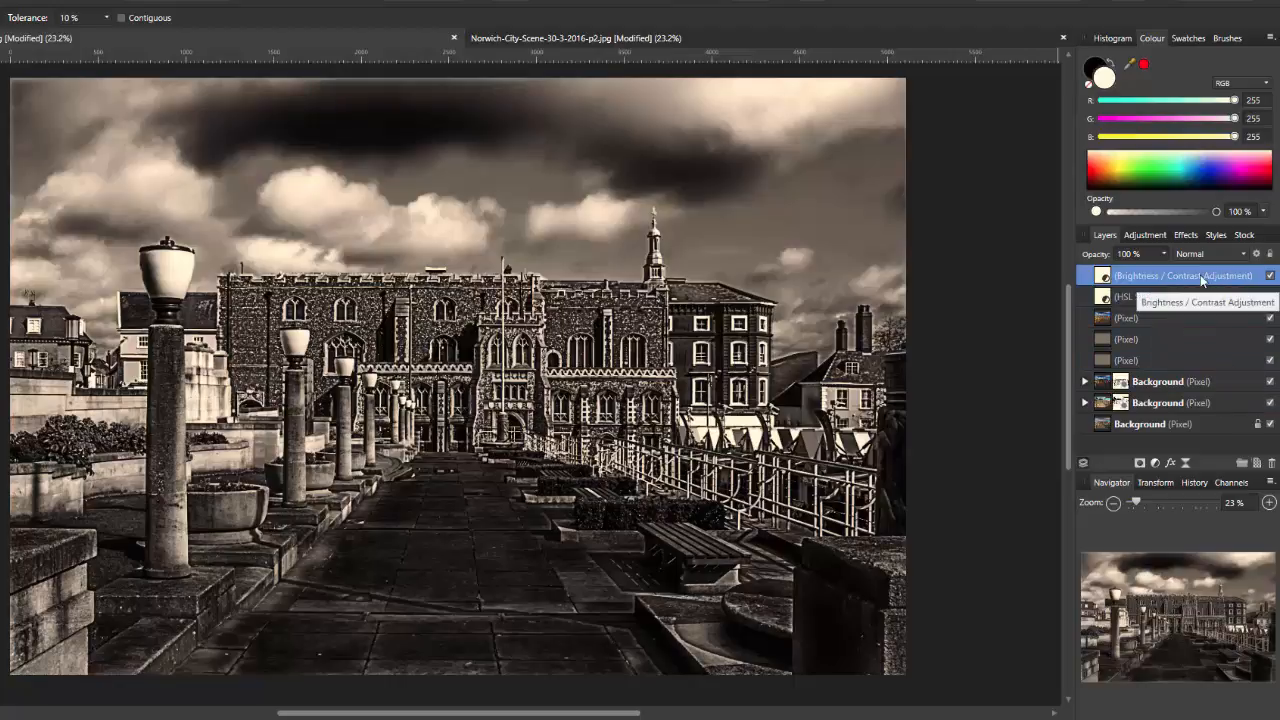
shift+click(1229, 403)
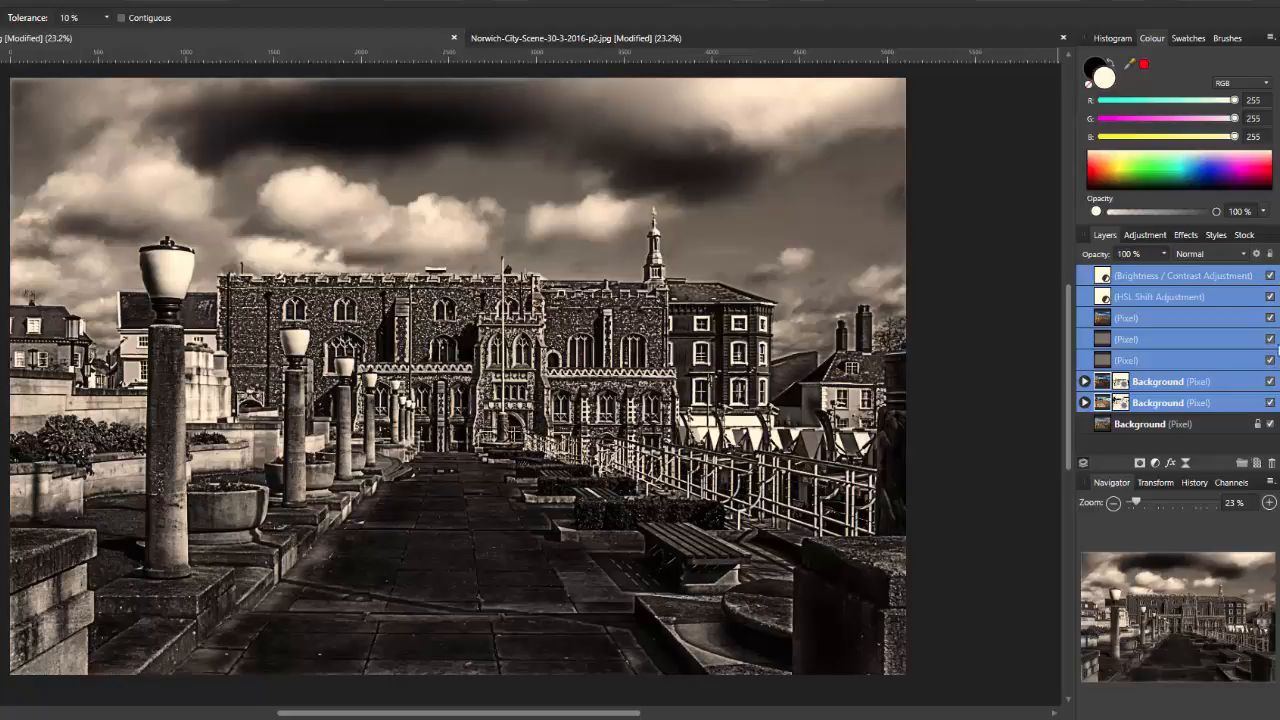
click(1270, 403)
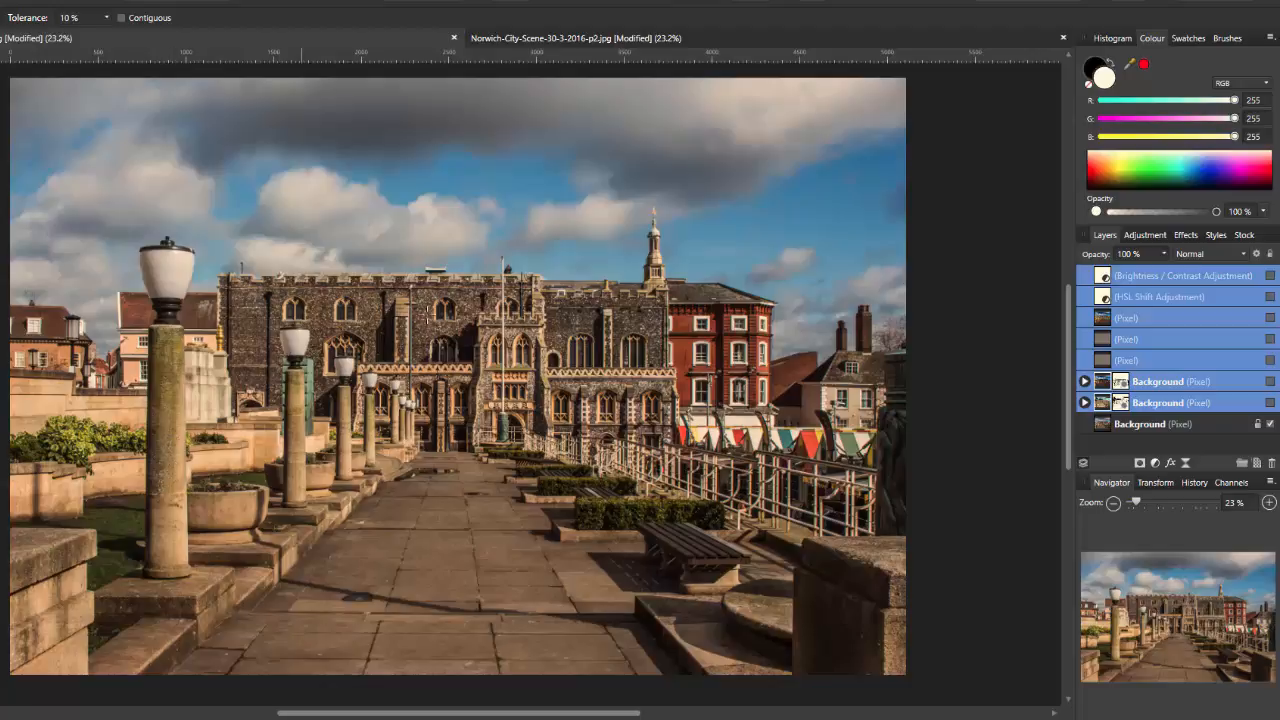
click(1270, 403)
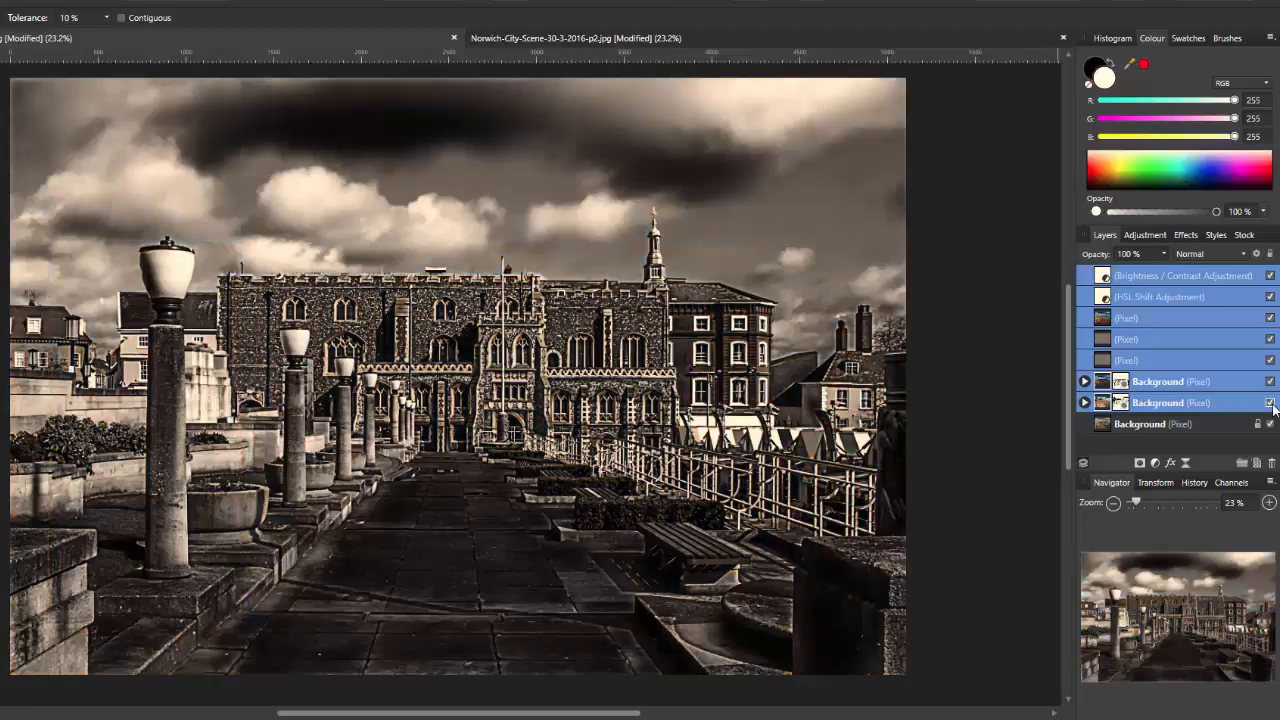
click(1270, 403)
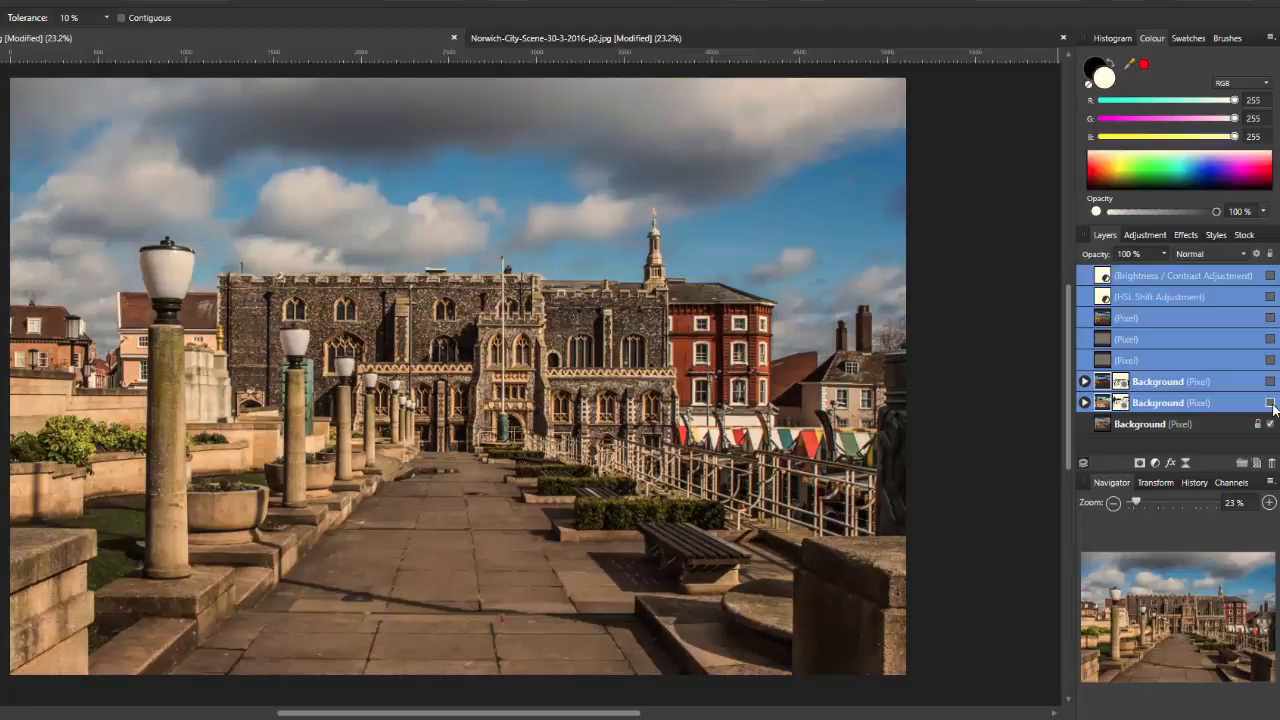
click(1270, 403)
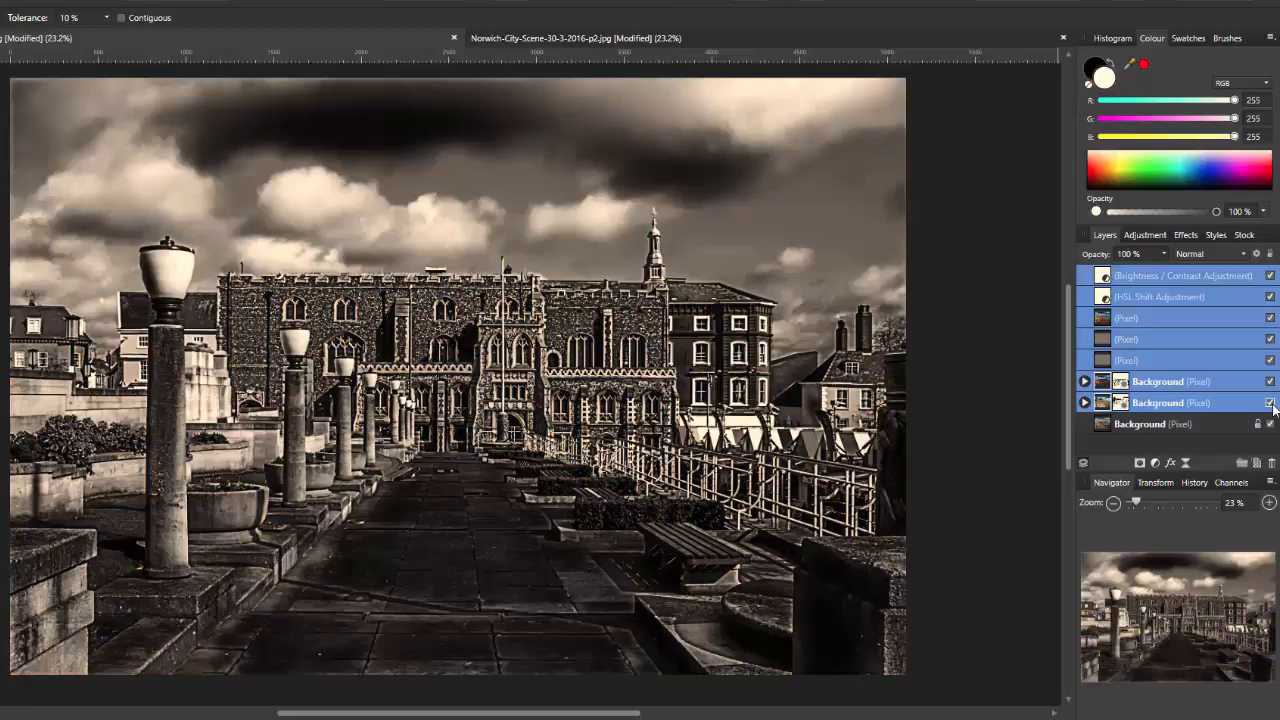
click(1245, 282)
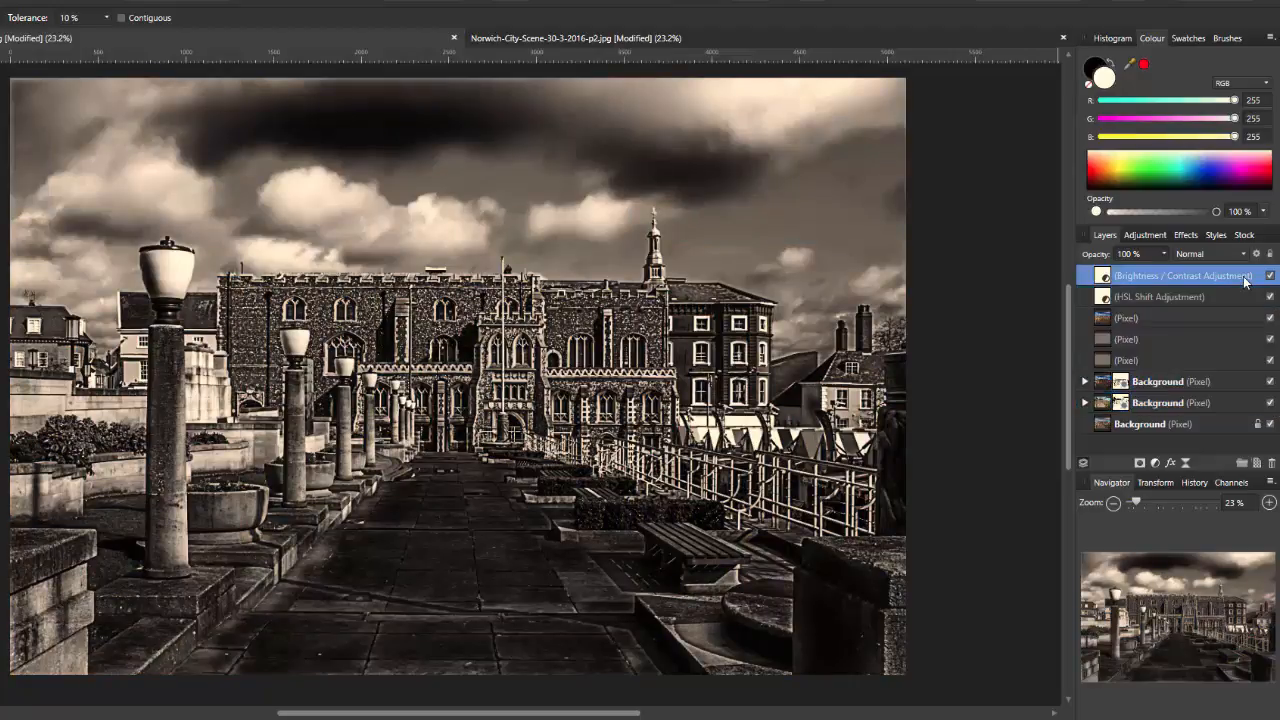